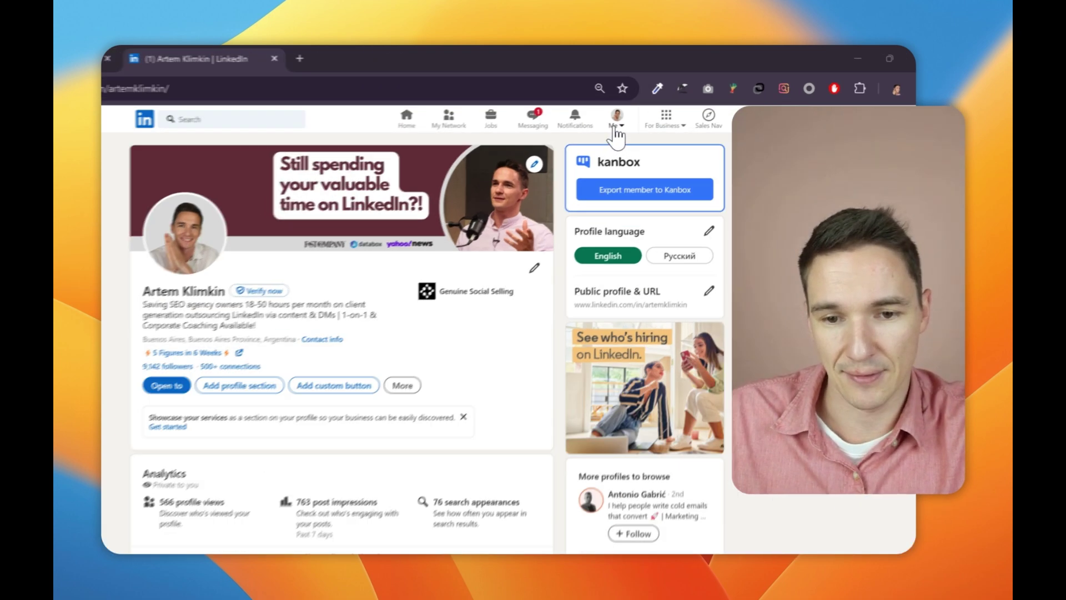
Open LinkedIn Help in a new tab from the Me menu's Help panel
left_click(657, 104)
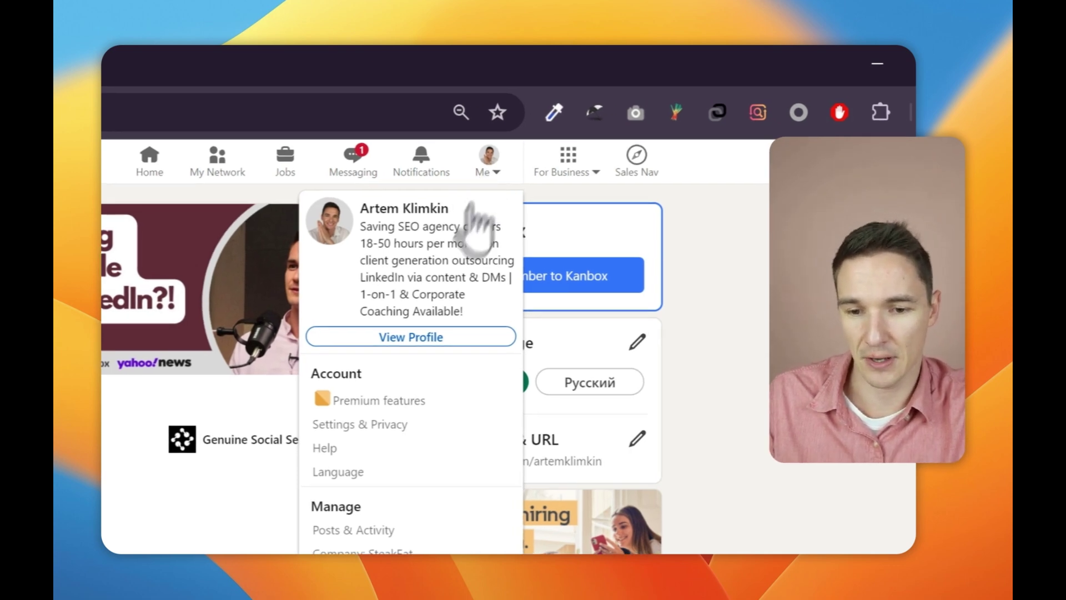
left_click(324, 394)
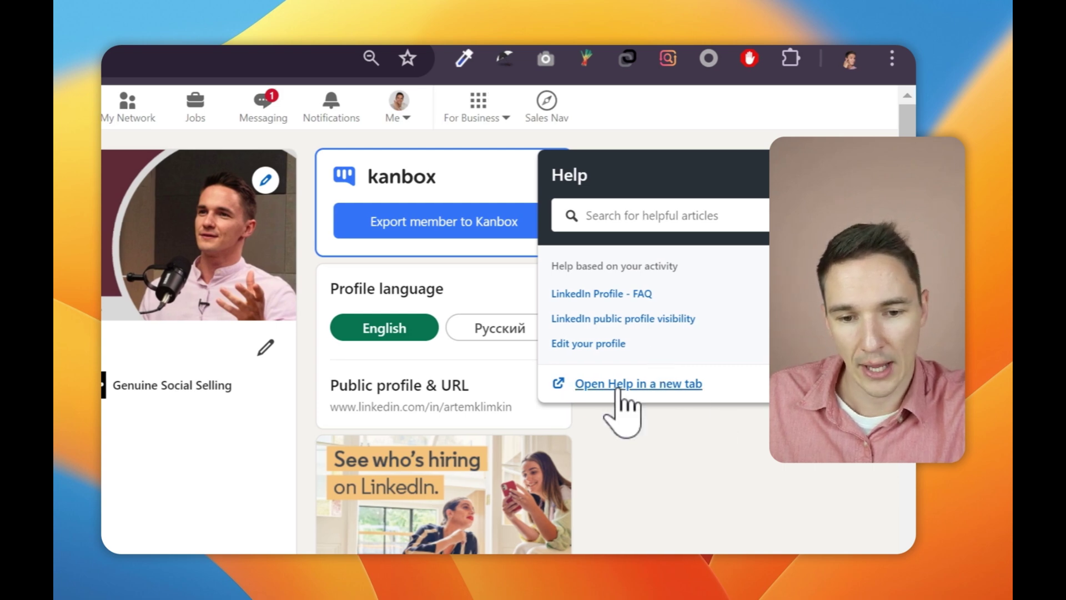
left_click(617, 389)
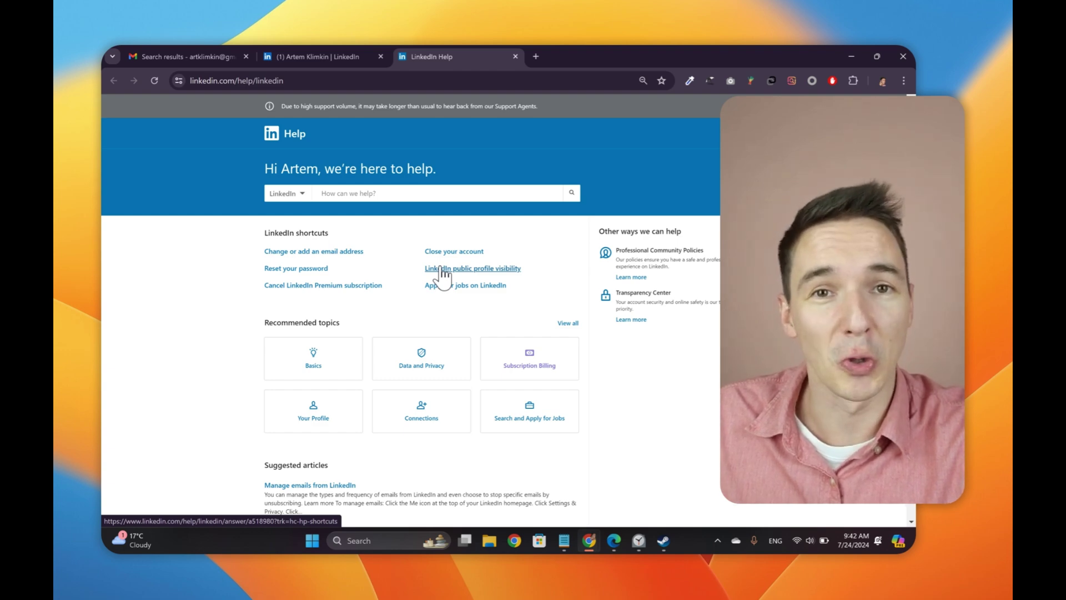
Go to the Help page footer and follow 'Contact us' to the support category form
scroll(442, 272, "down", 6)
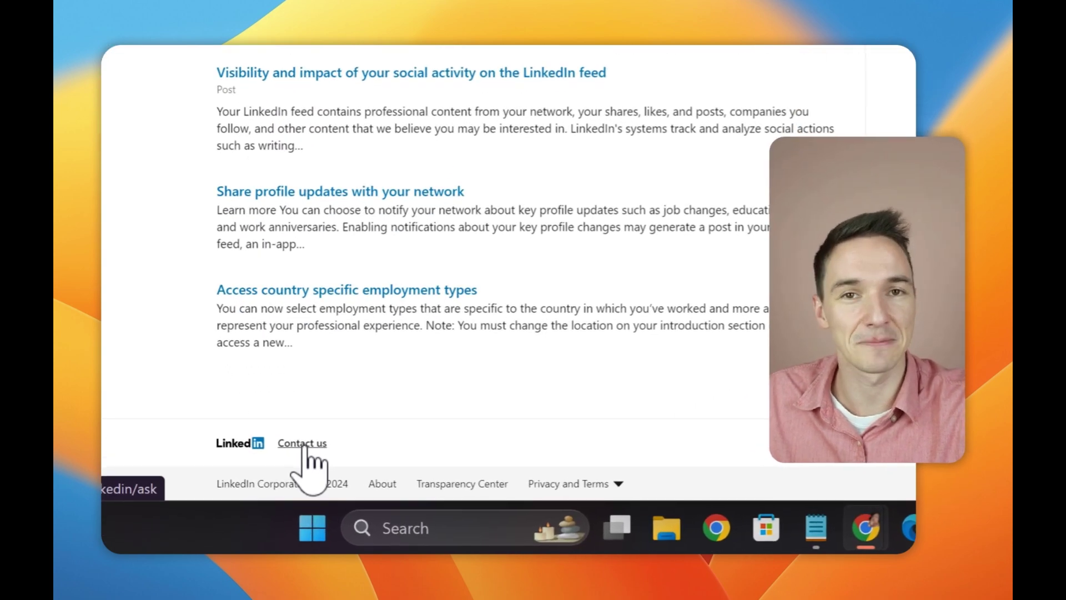
left_click(309, 499)
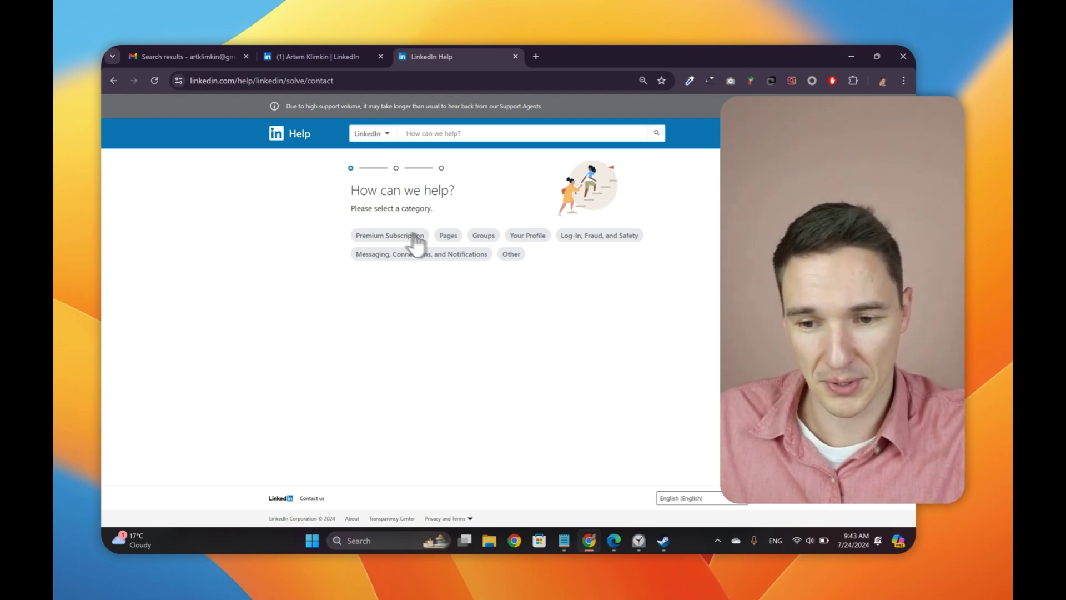
Pick the Premium Subscription category and review the answer about accessing and printing receipts
left_click(415, 235)
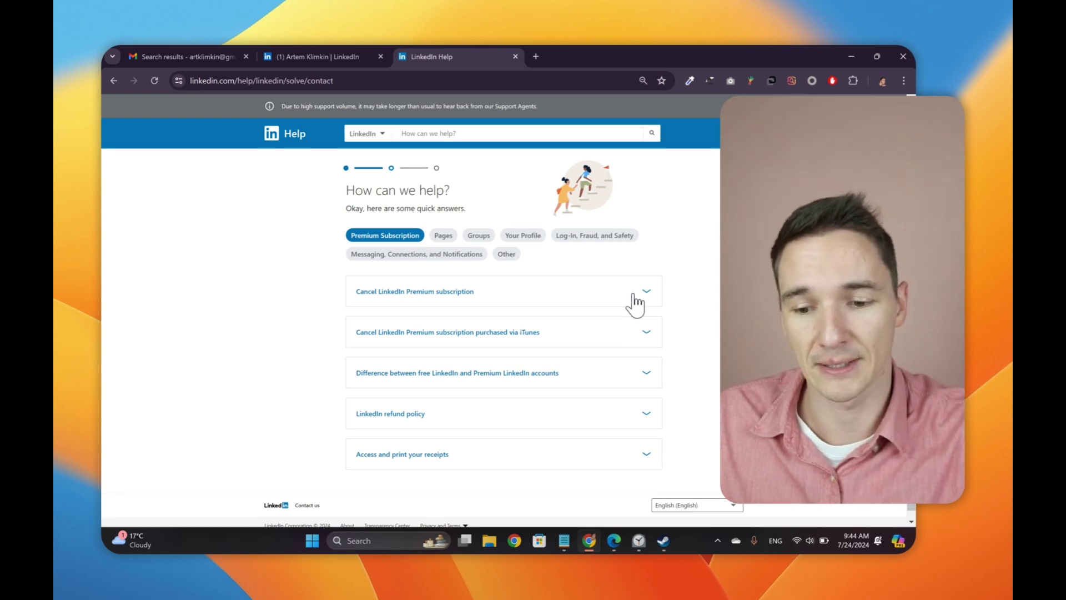
scroll(636, 304, "down", 1)
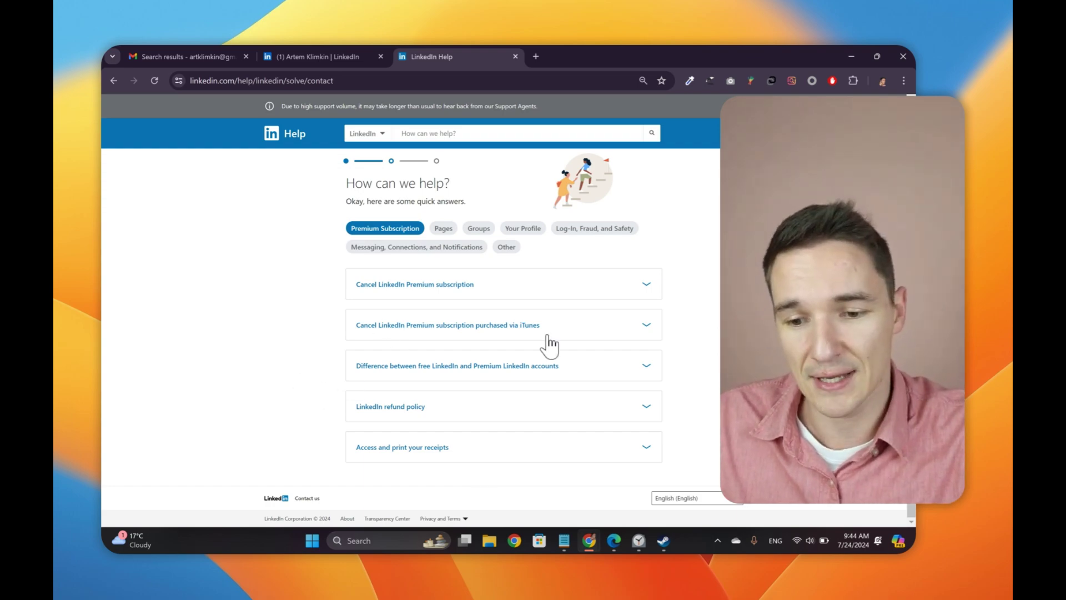
left_click(611, 444)
scroll(611, 444, "down", 5)
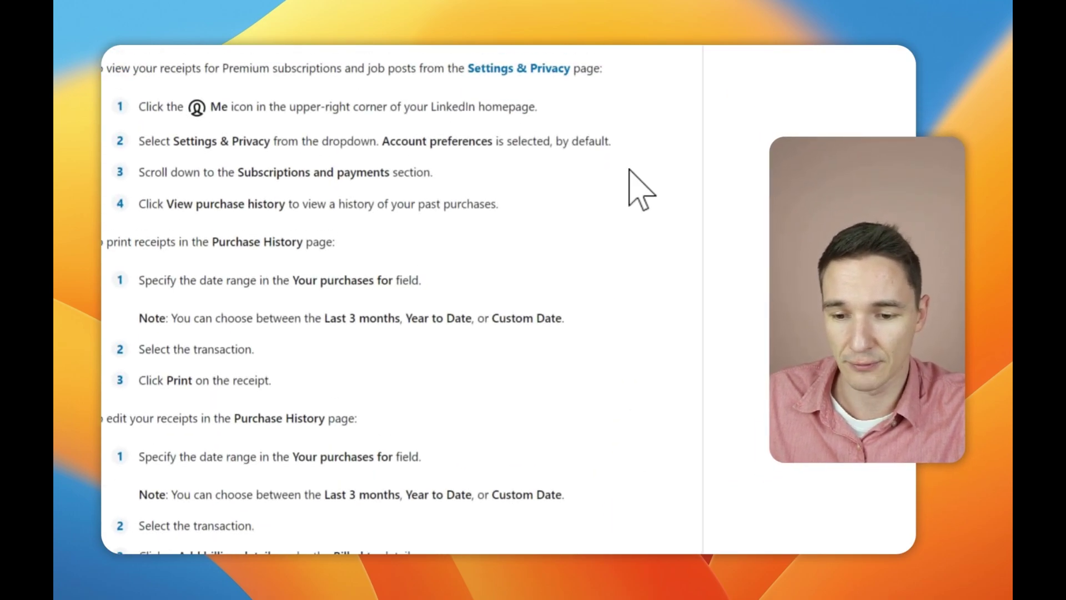
scroll(630, 179, "up", 10)
left_click(671, 180)
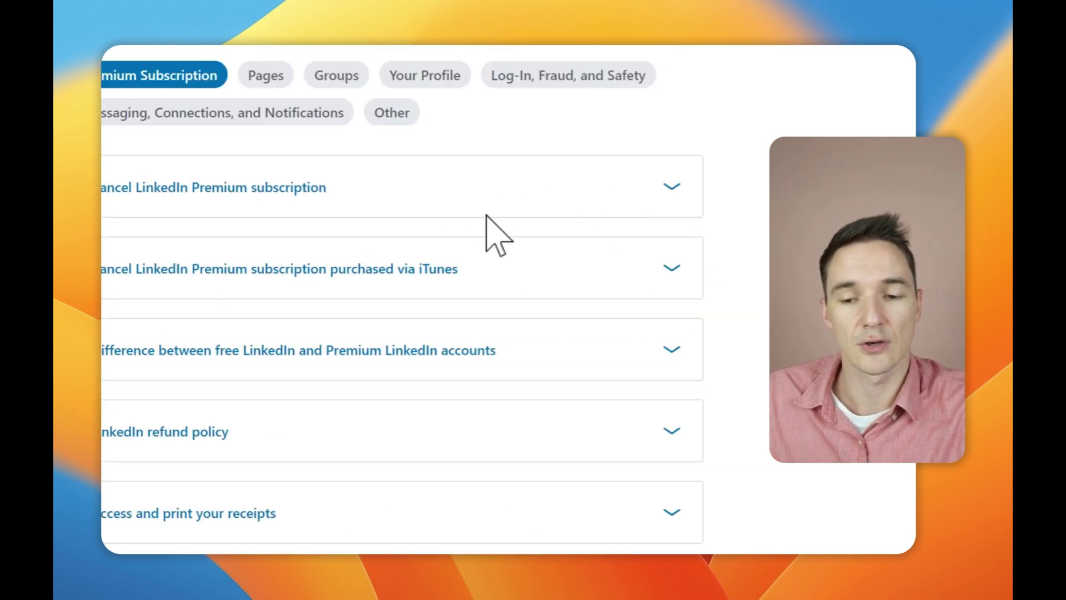
scroll(448, 207, "up", 2)
Switch the category to Other and enter 'upgrade account' as the help request
left_click(386, 169)
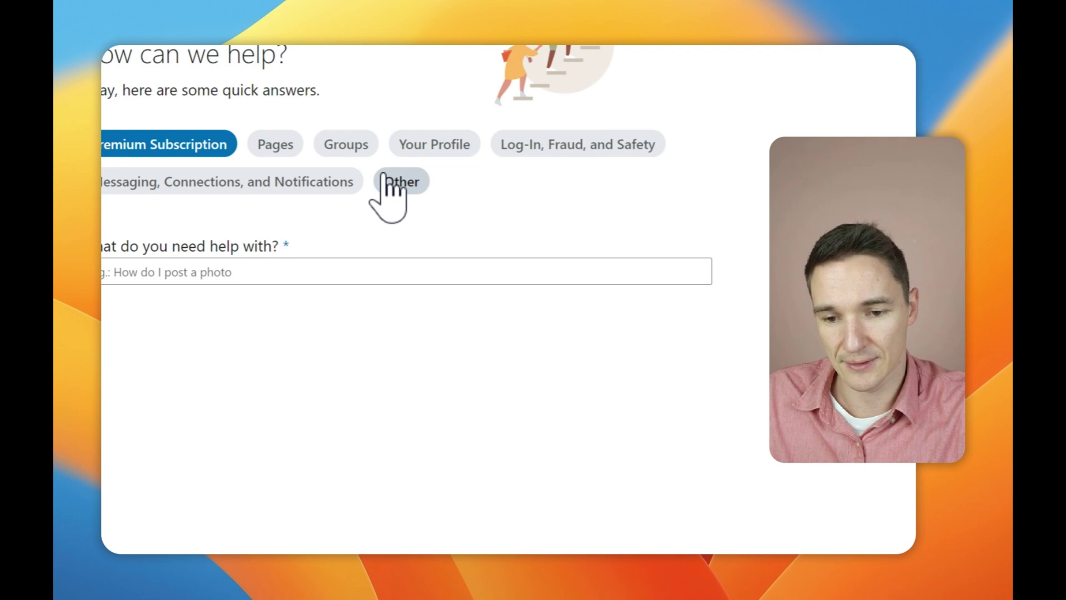
left_click(324, 275)
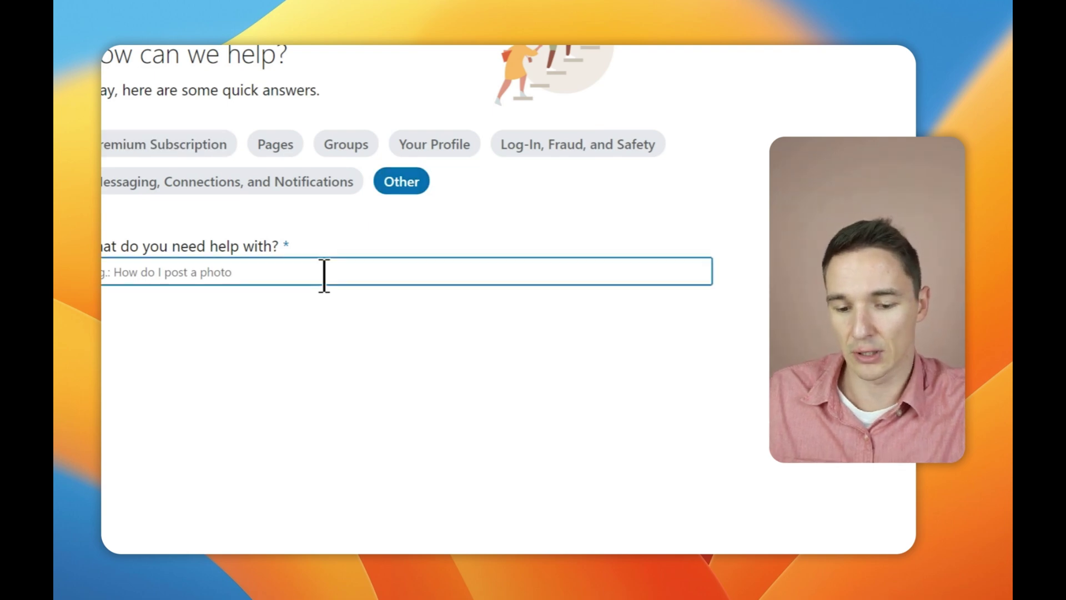
type("P")
key("BackSpace")
type("Progr")
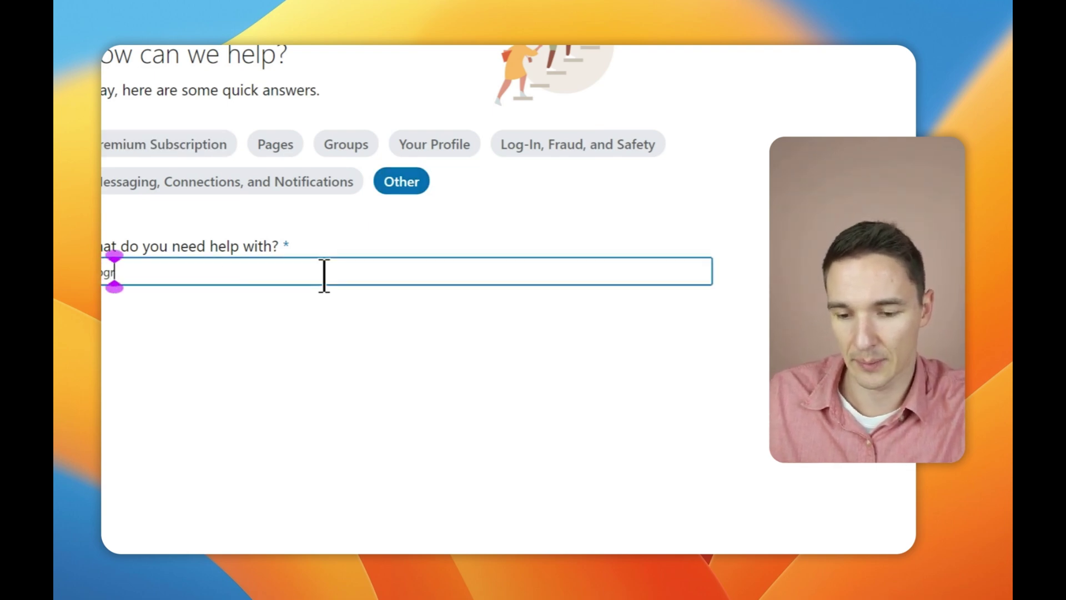
type("ade account")
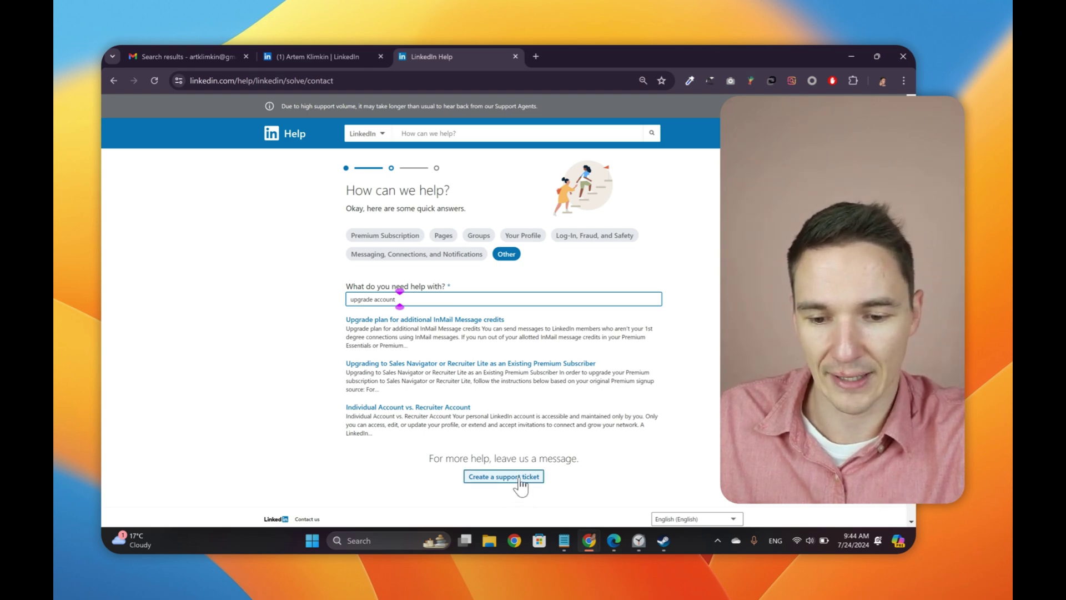
Create a support ticket with issue type Account/Settings/Permissions and description Sales Navigator Platform
left_click(518, 479)
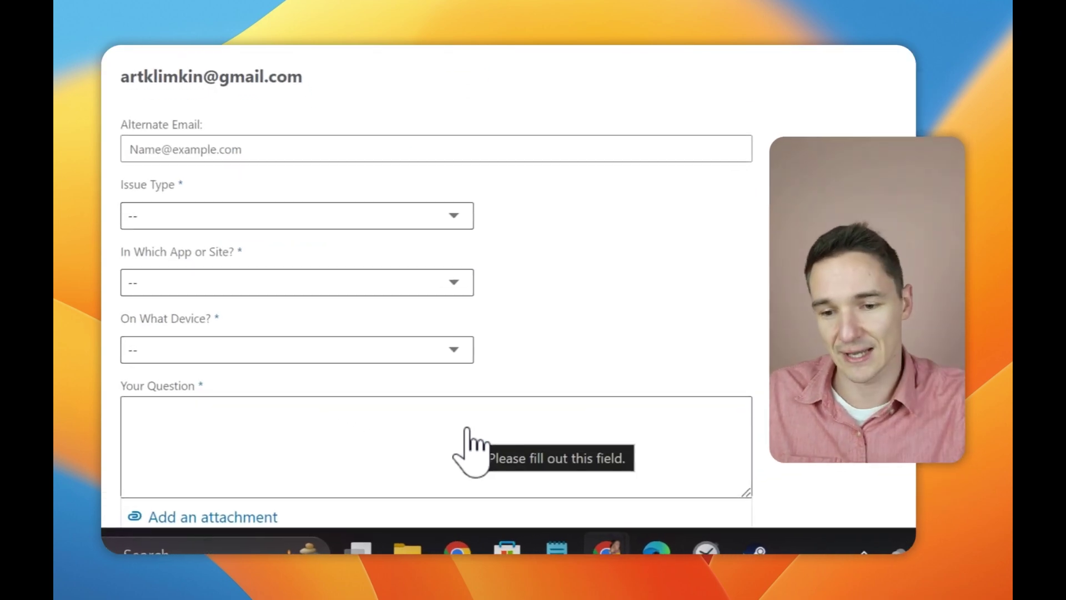
scroll(548, 238, "down", 5)
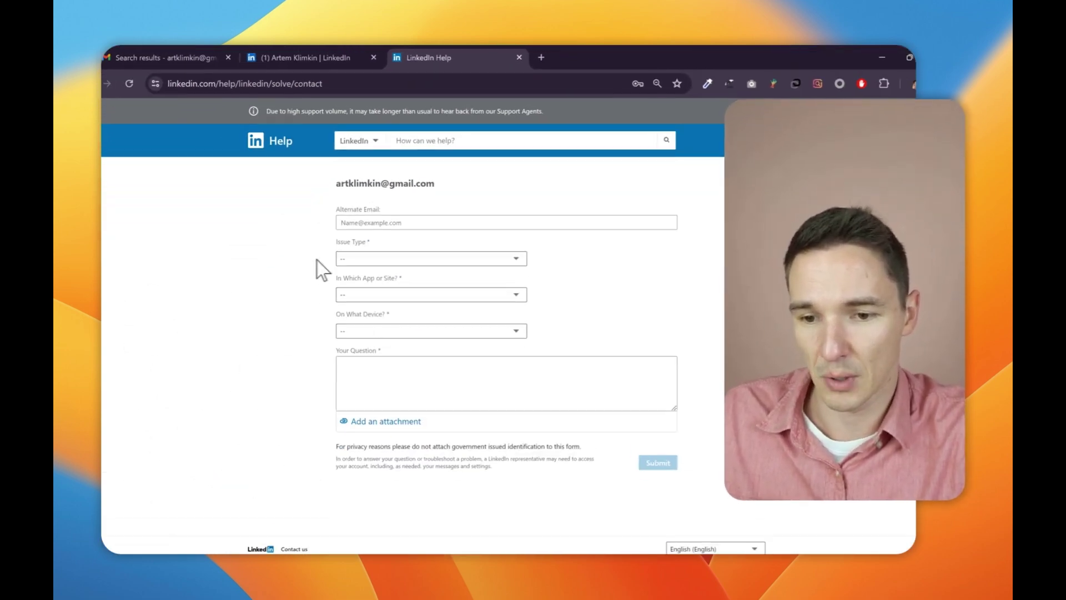
left_click(423, 243)
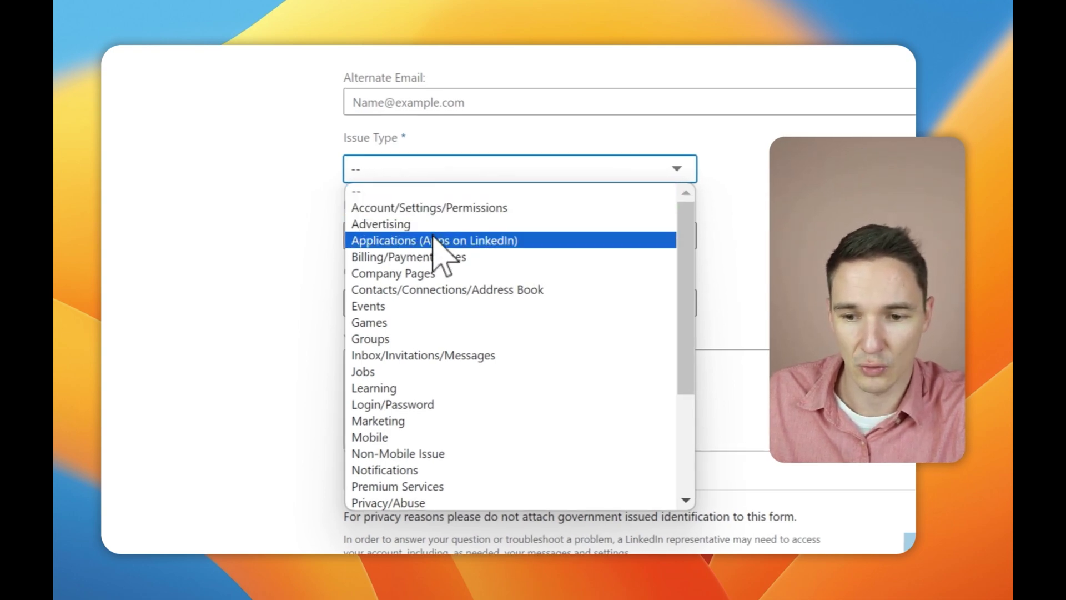
left_click(422, 208)
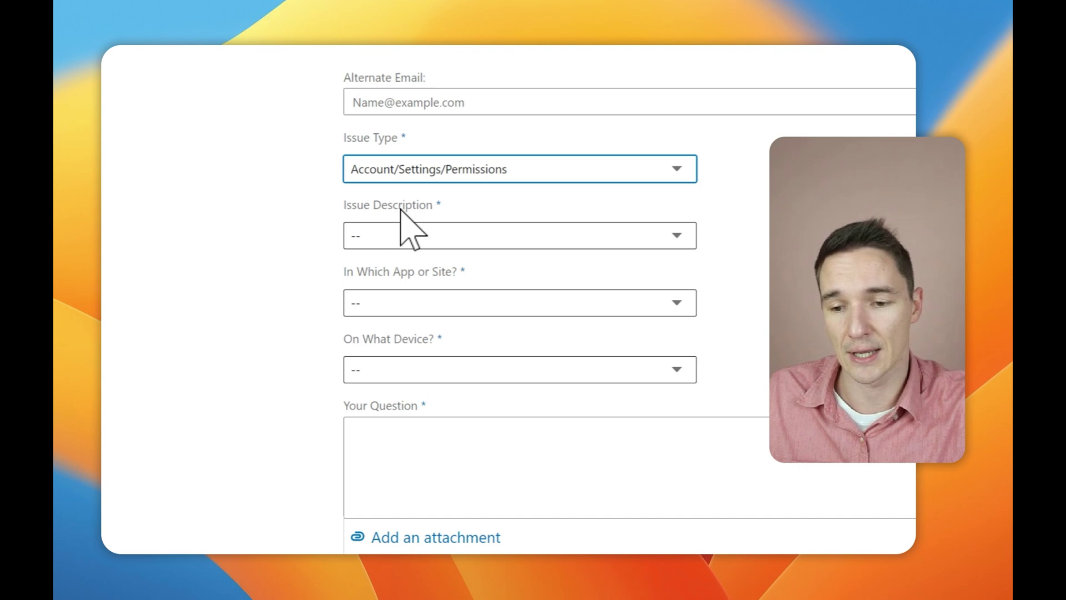
left_click(654, 229)
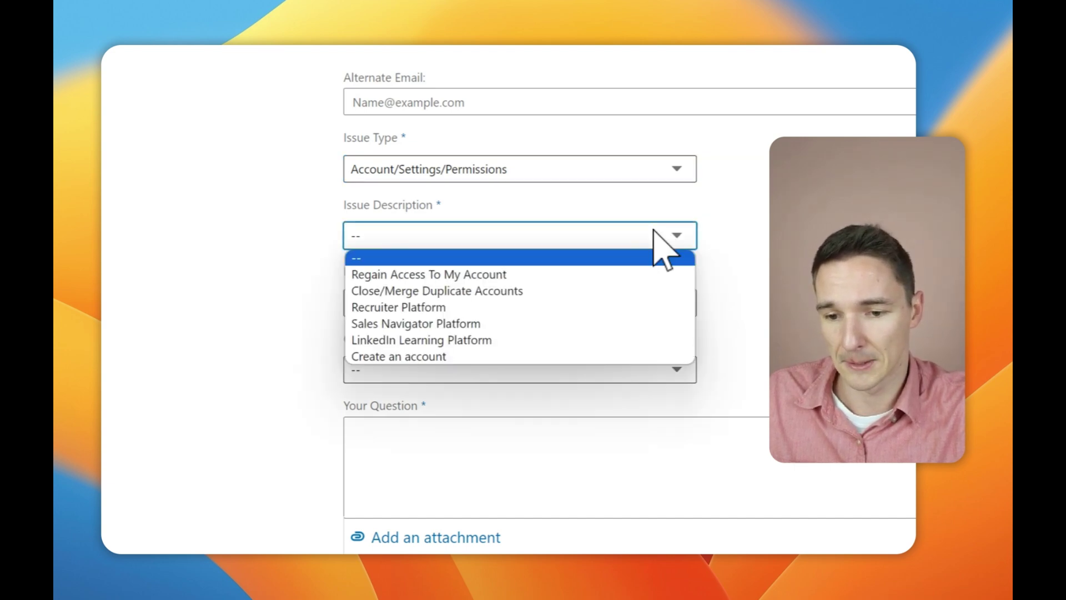
left_click(394, 324)
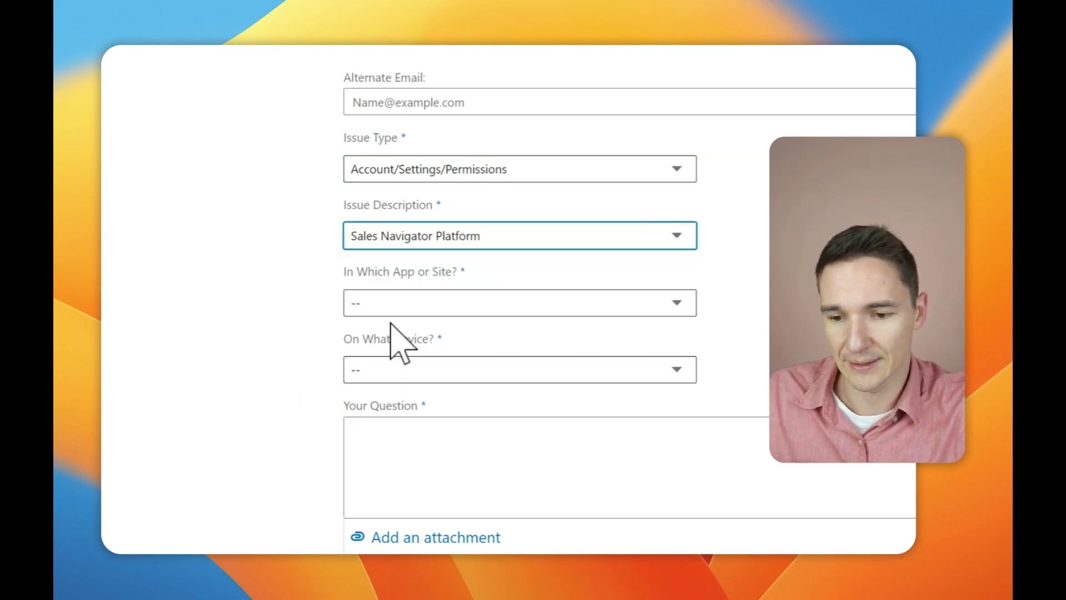
Set the ticket's app to LinkedIn (Website) and device to Windows Laptop/Desktop
left_click(455, 312)
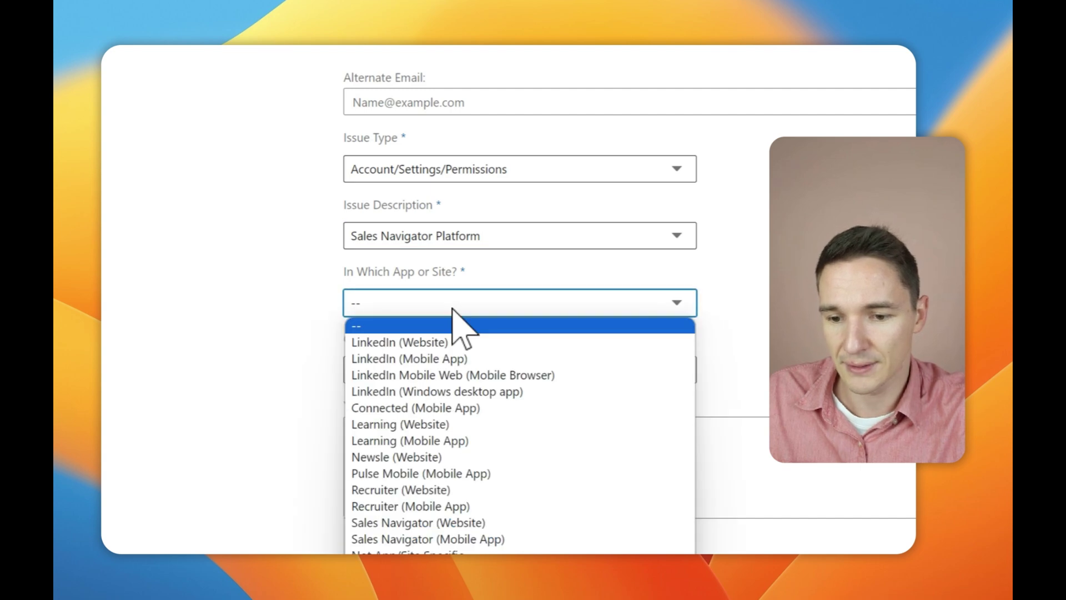
left_click(475, 343)
left_click(522, 367)
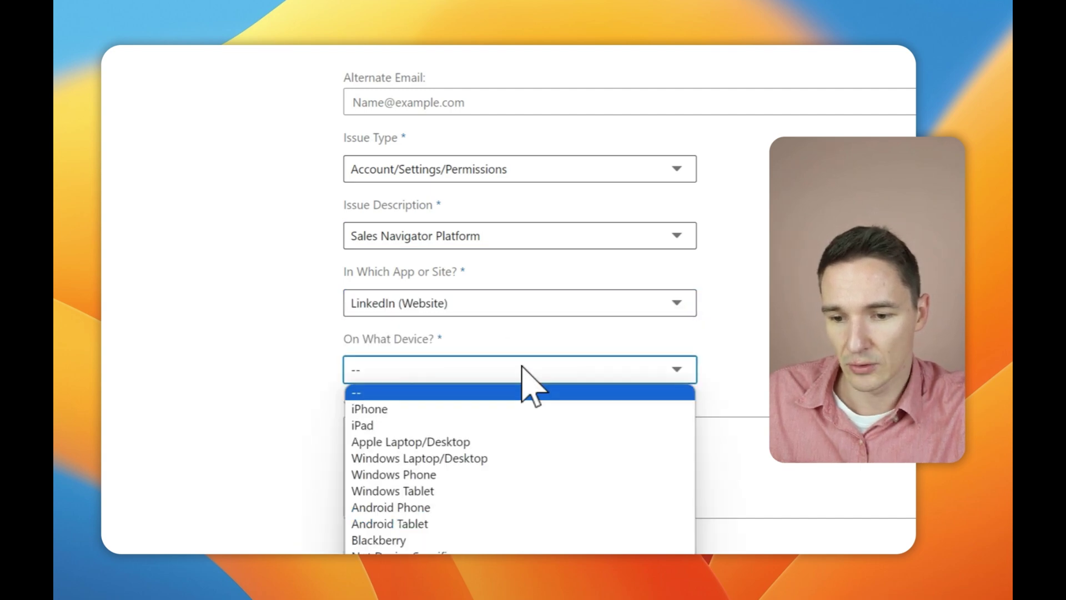
scroll(524, 381, "down", 1)
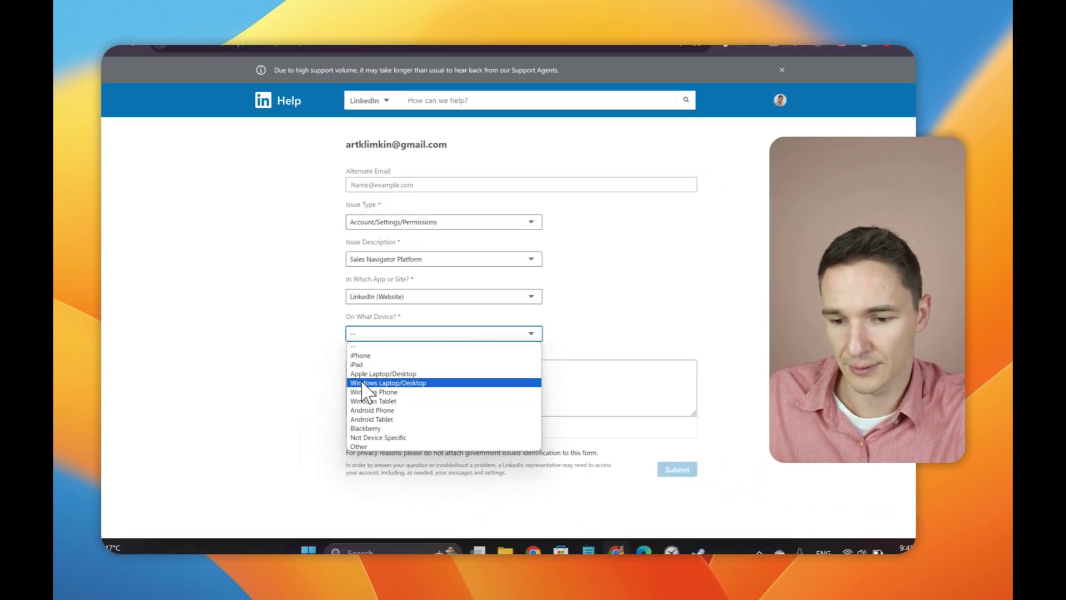
left_click(363, 383)
left_click(453, 392)
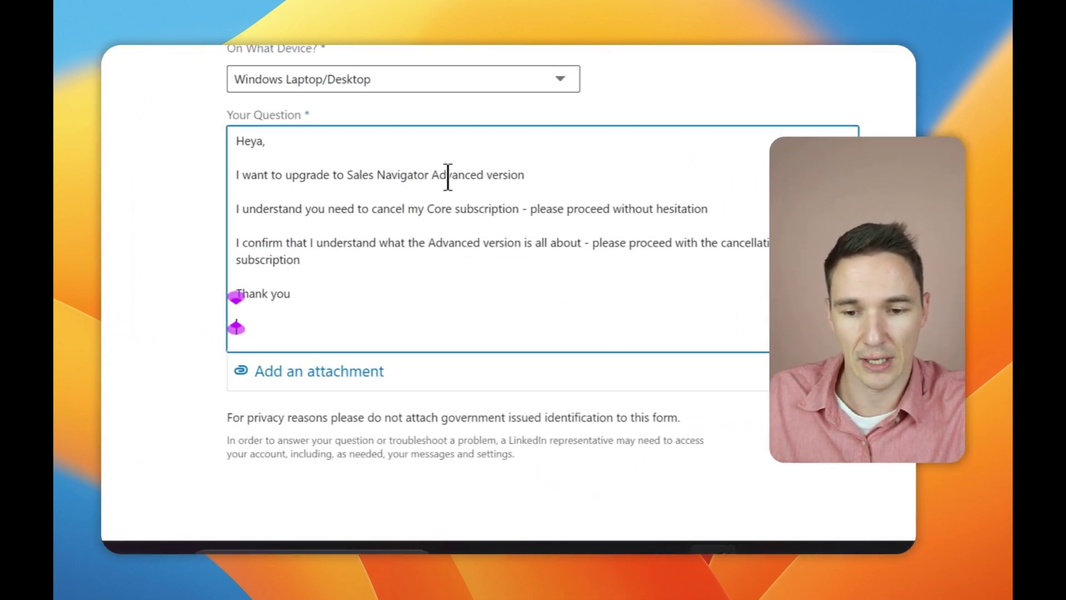
Edit the question to request the Sales Navigator Advanced upgrade and Core cancellation, ending 'Thank you'
triple_click(448, 175)
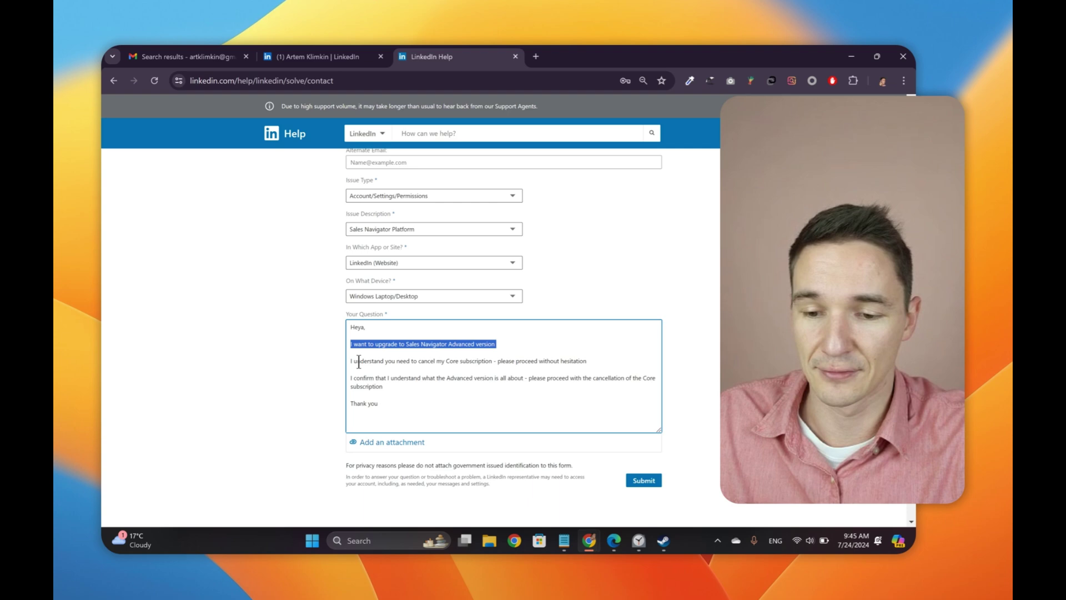
triple_click(359, 362)
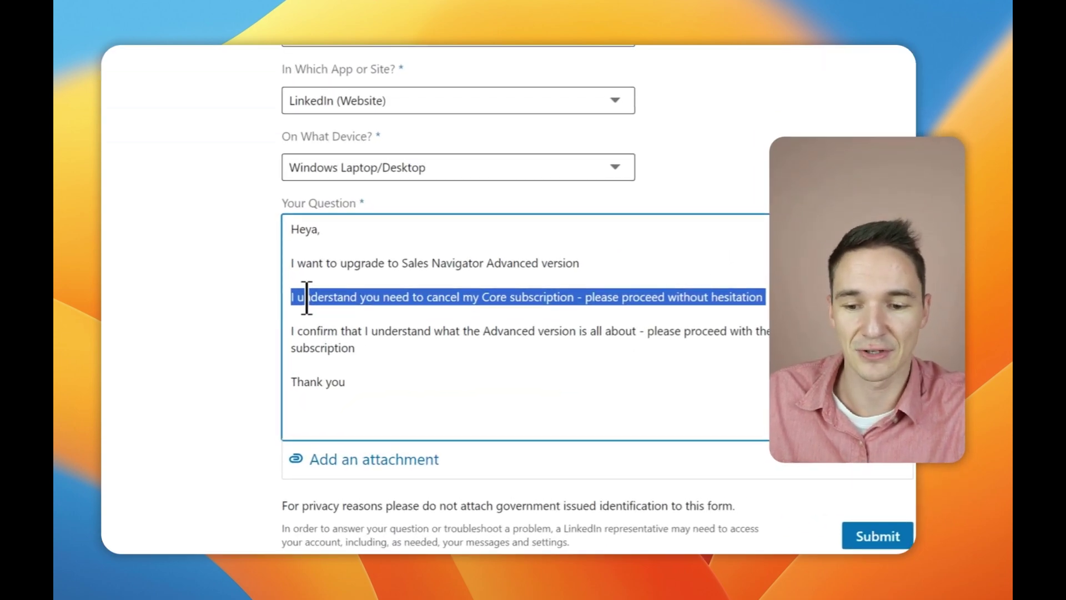
left_click(546, 296)
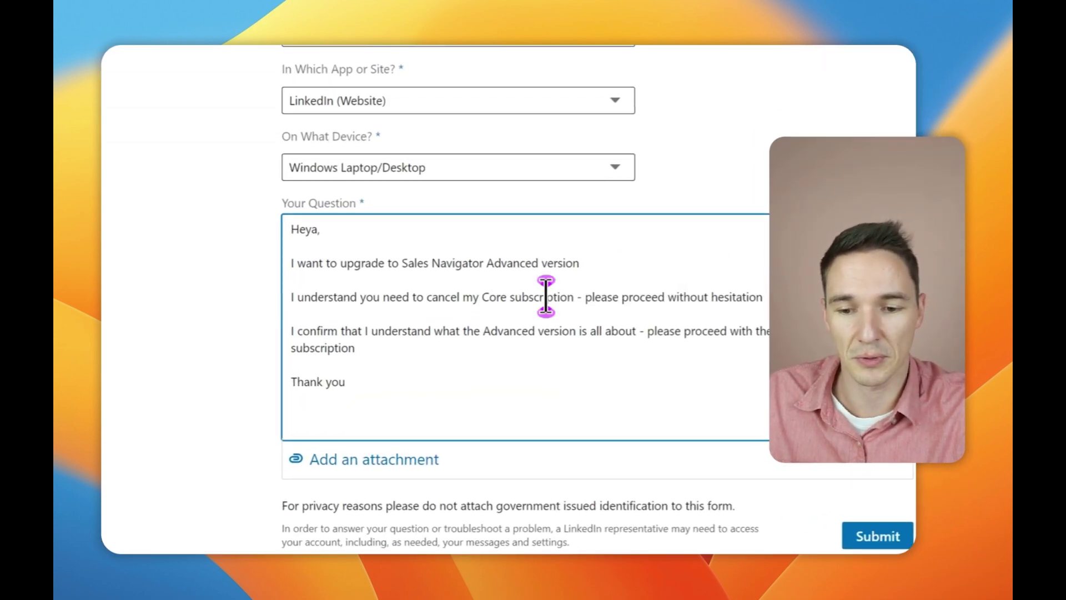
triple_click(712, 299)
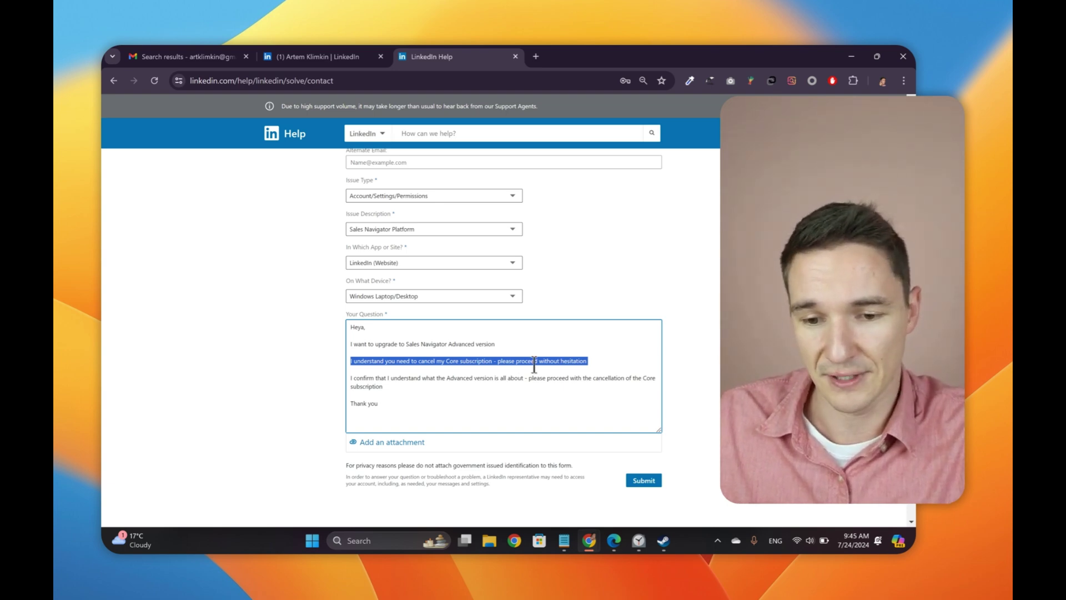
double_click(358, 378)
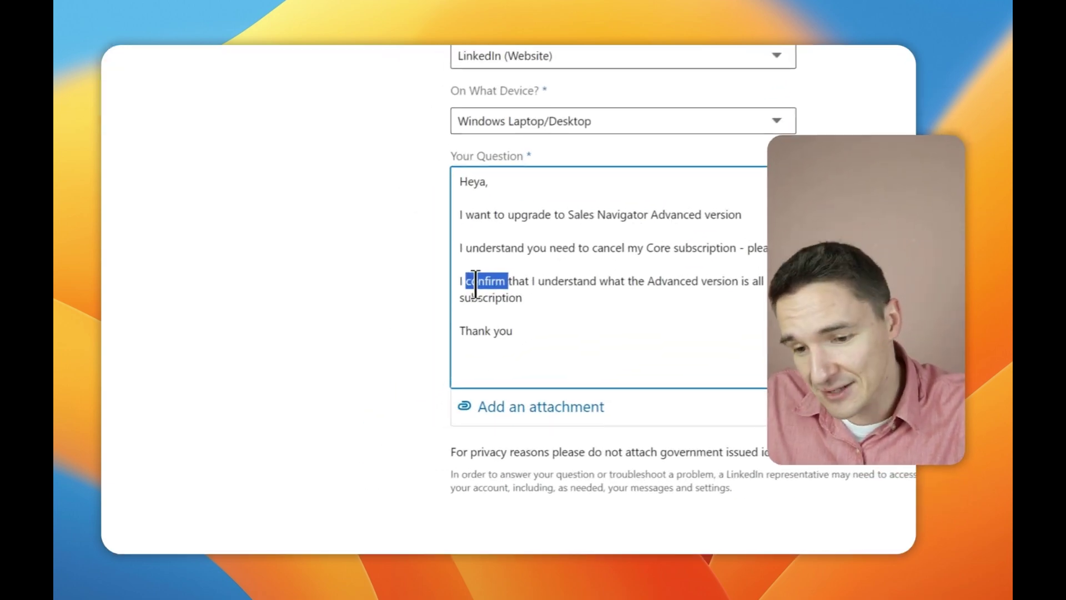
left_click(532, 300)
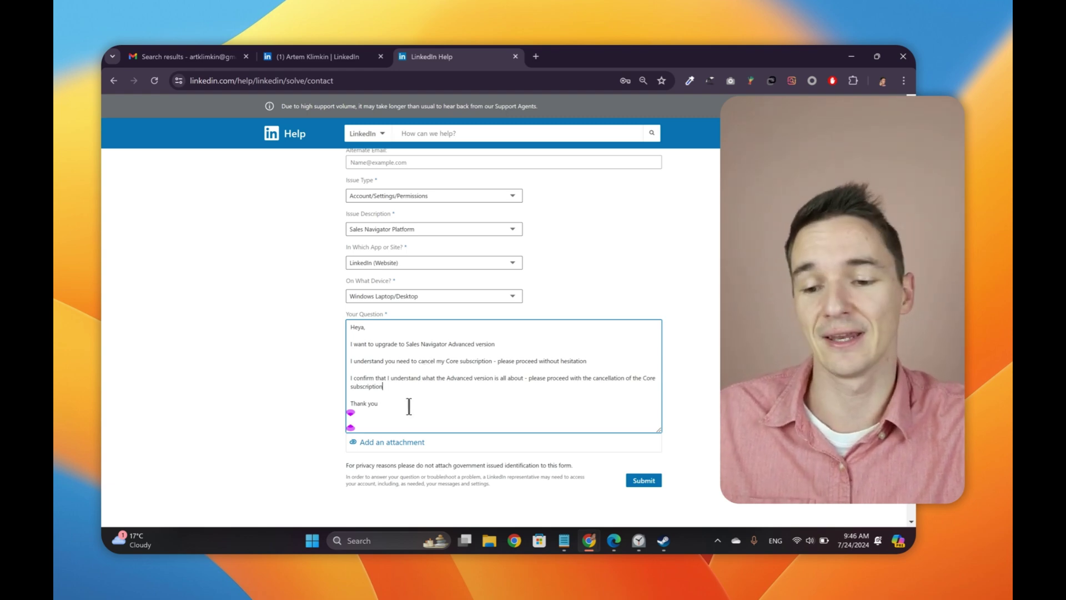
left_click(407, 412)
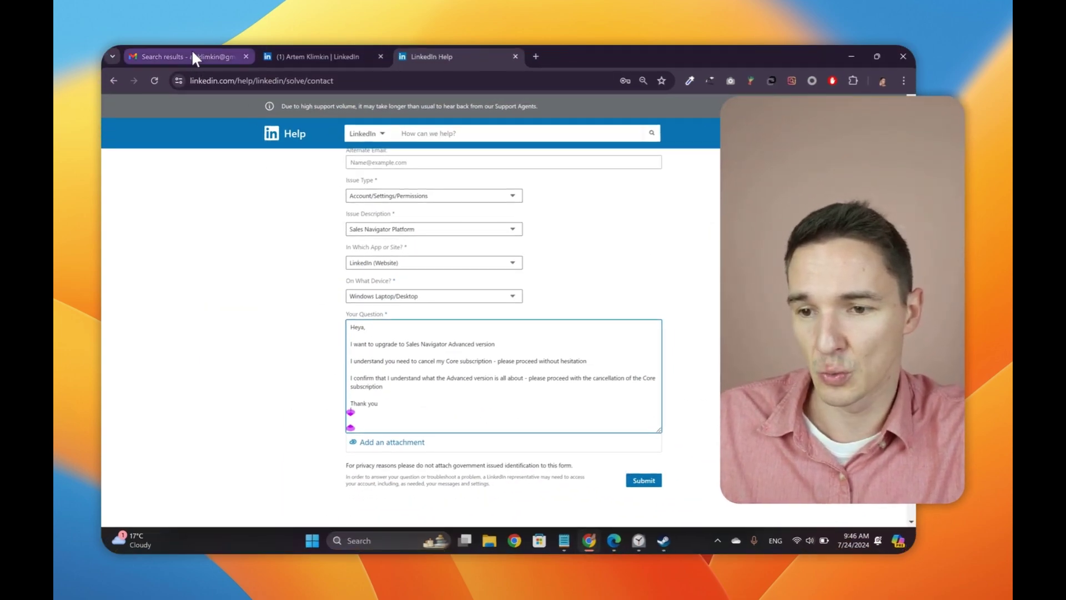
Read support's earlier Gmail reply about transferring the case, then return to the 'cas' results
left_click(189, 56)
left_click(645, 178)
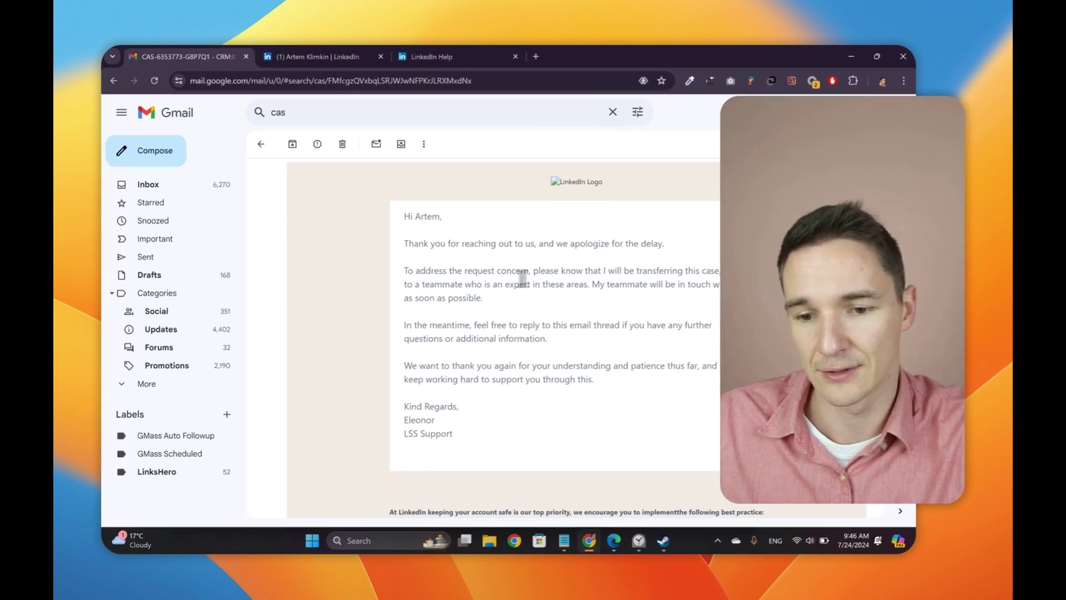
triple_click(574, 284)
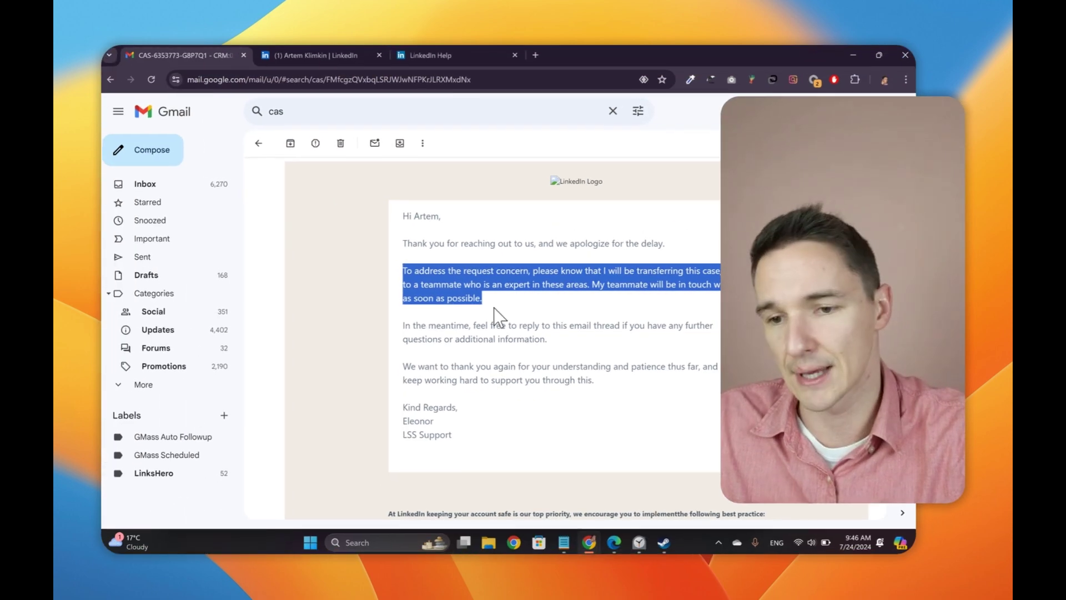
scroll(438, 306, "down", 5)
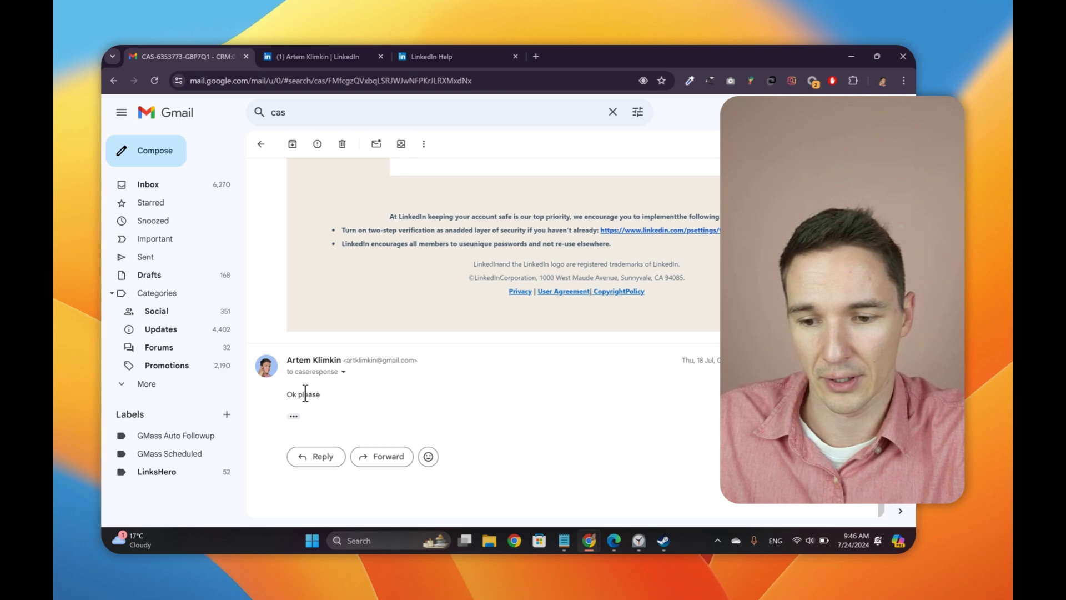
scroll(388, 209, "up", 10)
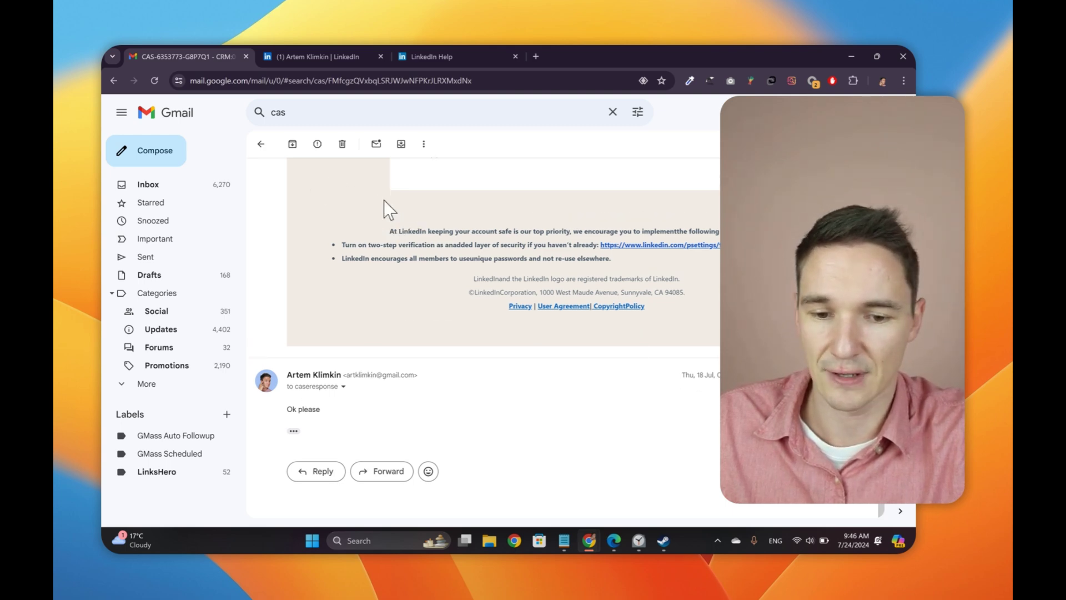
left_click(262, 147)
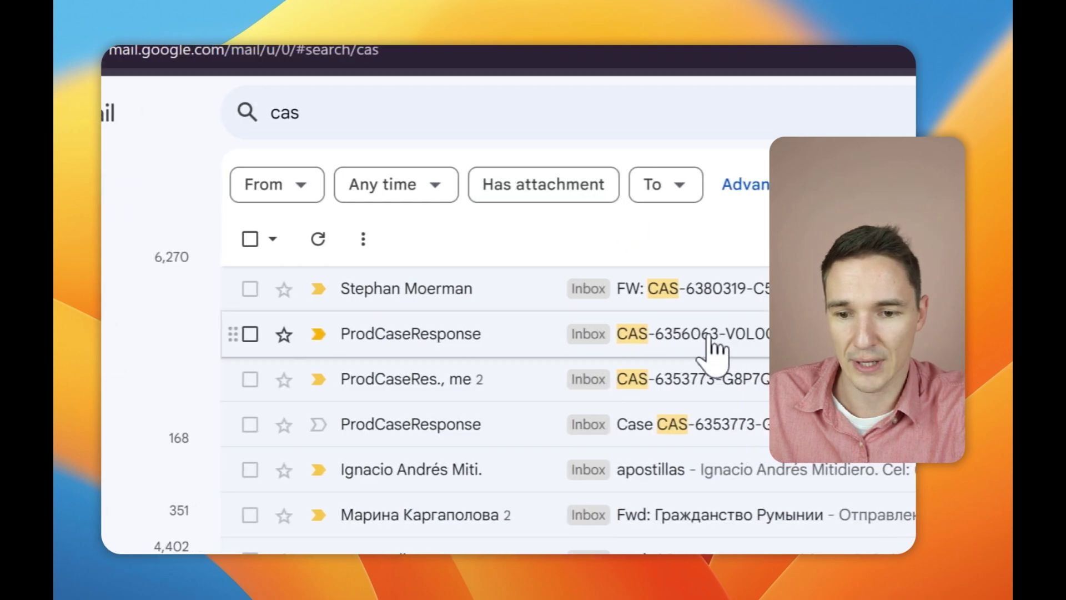
Open the ProdCaseResponse email and follow its Sales Navigator Advanced opt-in link to Premium plans
left_click(758, 336)
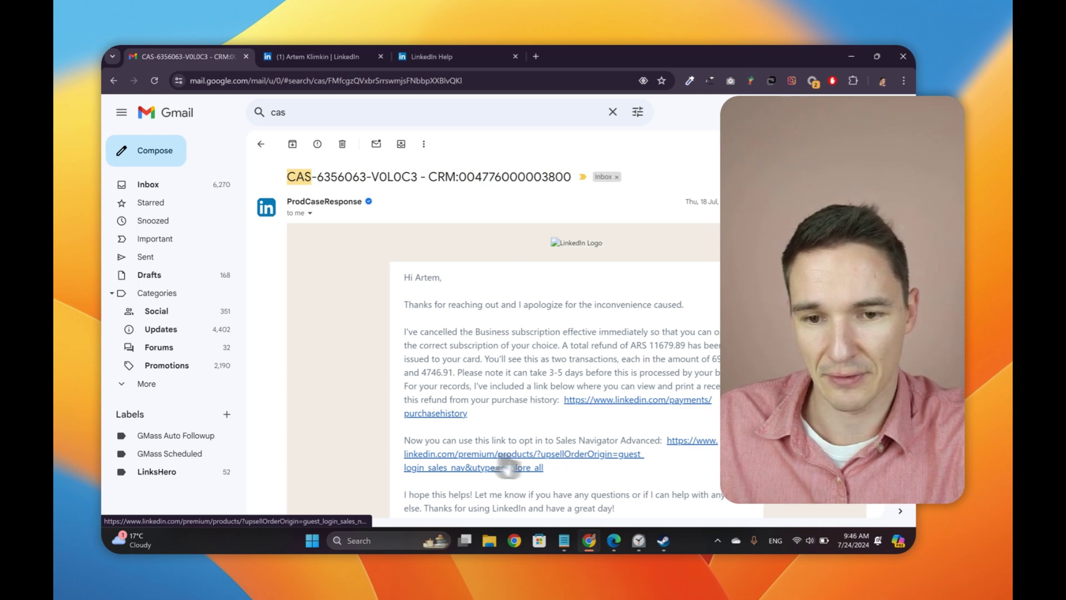
left_click(494, 464)
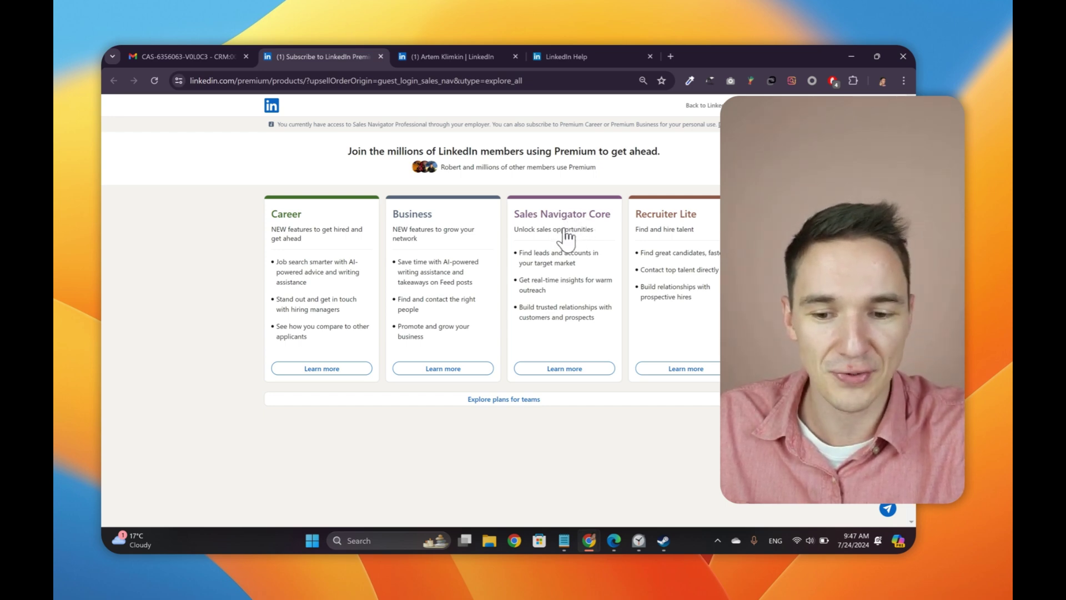
View the Premium plans for teams, return to the individual plans, and start a new tab
left_click(498, 401)
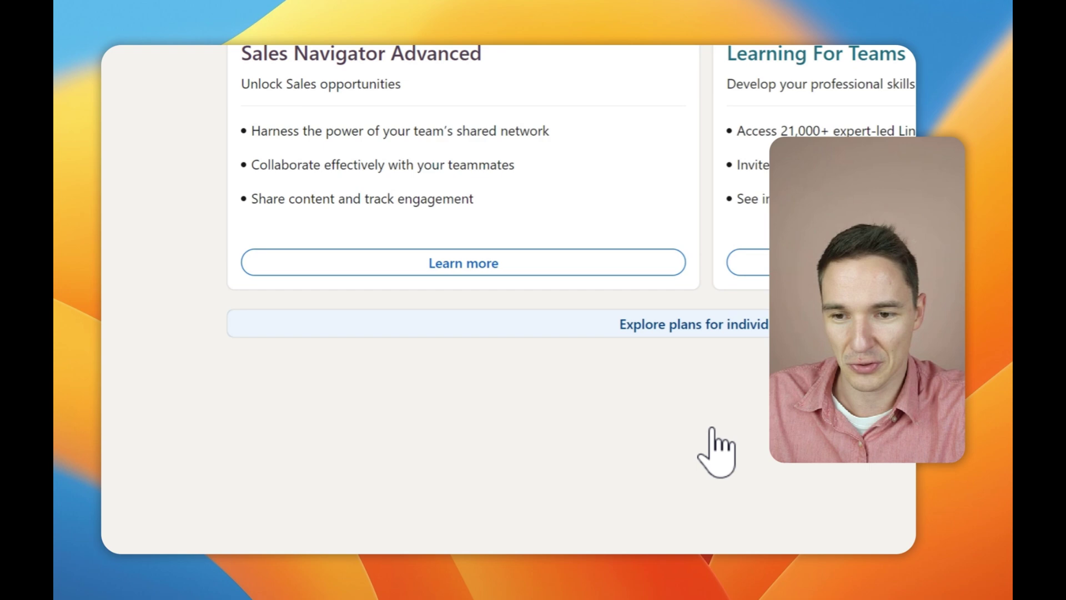
scroll(444, 217, "up", 3)
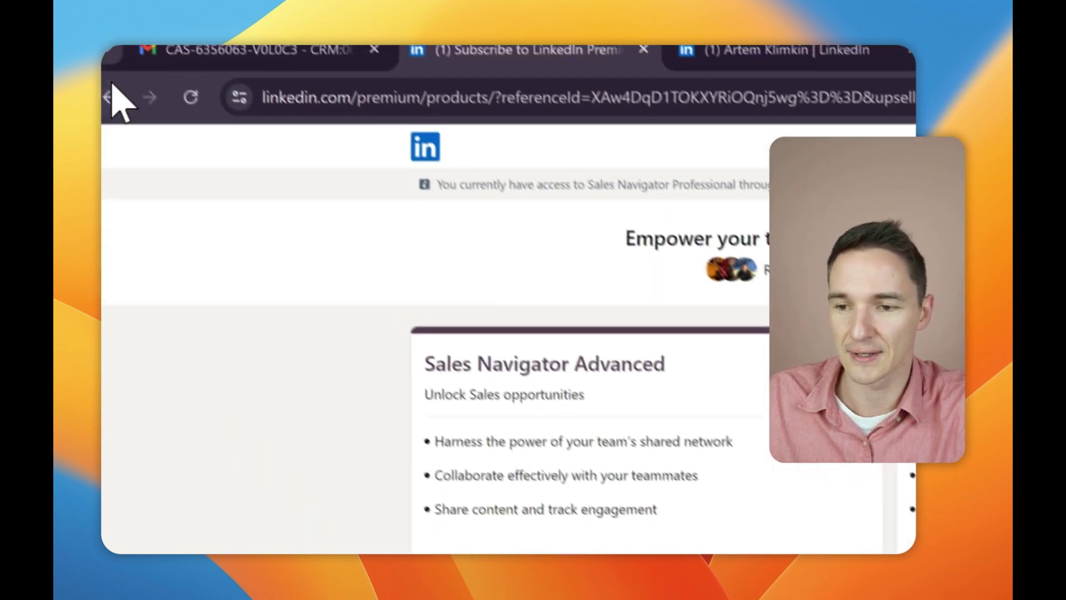
left_click(124, 116)
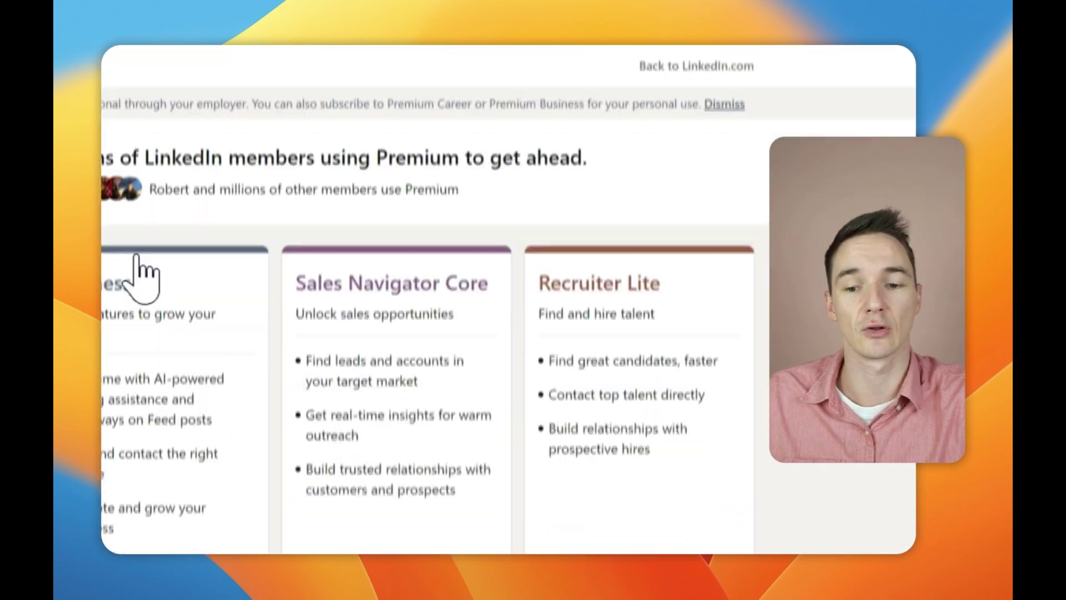
scroll(389, 438, "down", 3)
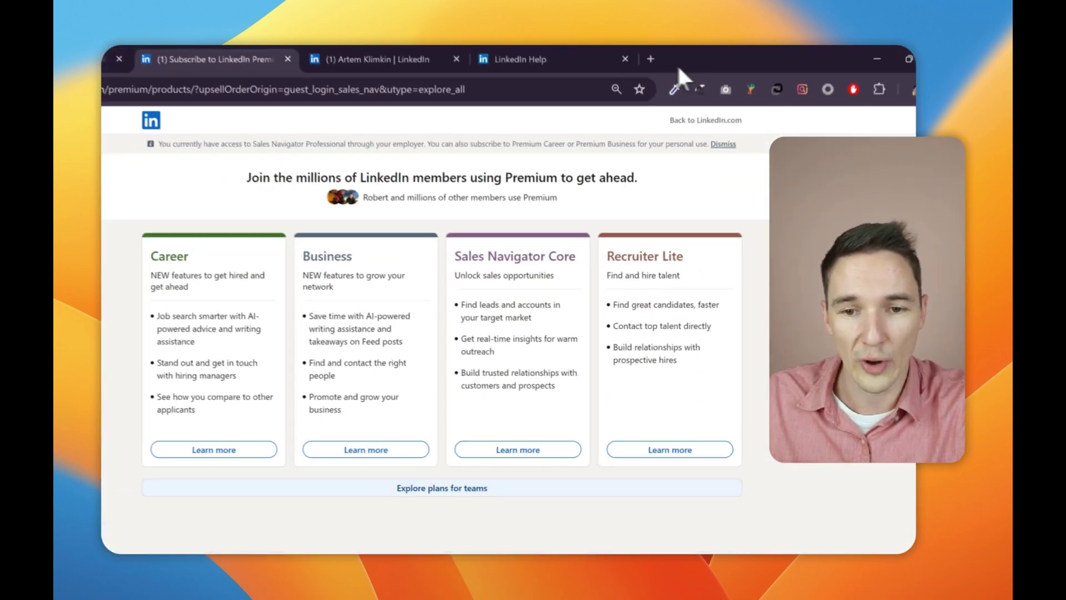
left_click(651, 59)
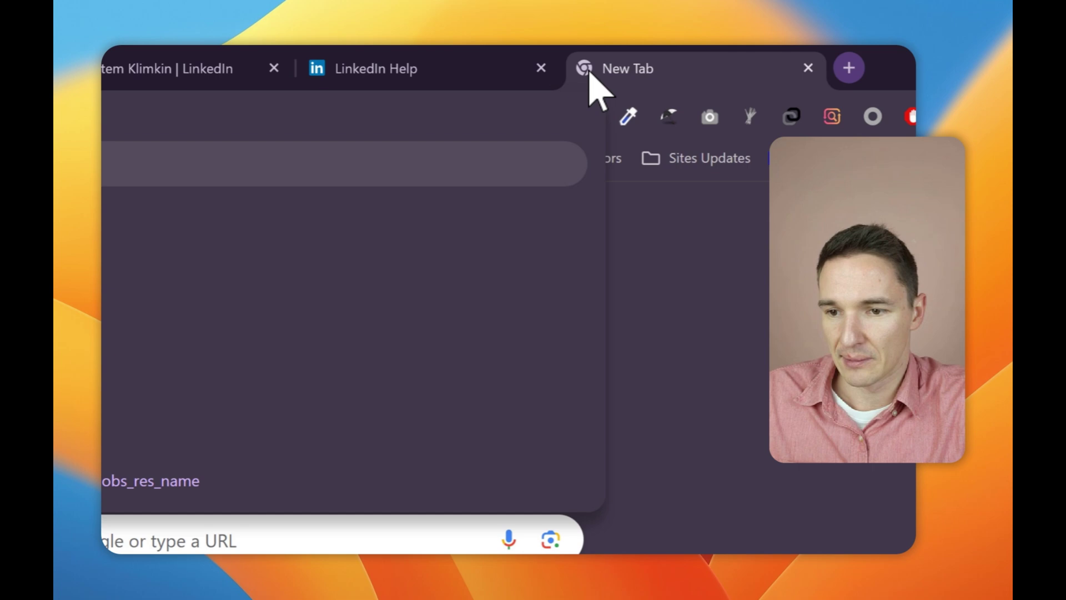
Search Google for the 'linkedin sales navigator advanced' suggestion and browse the results
key("Down")
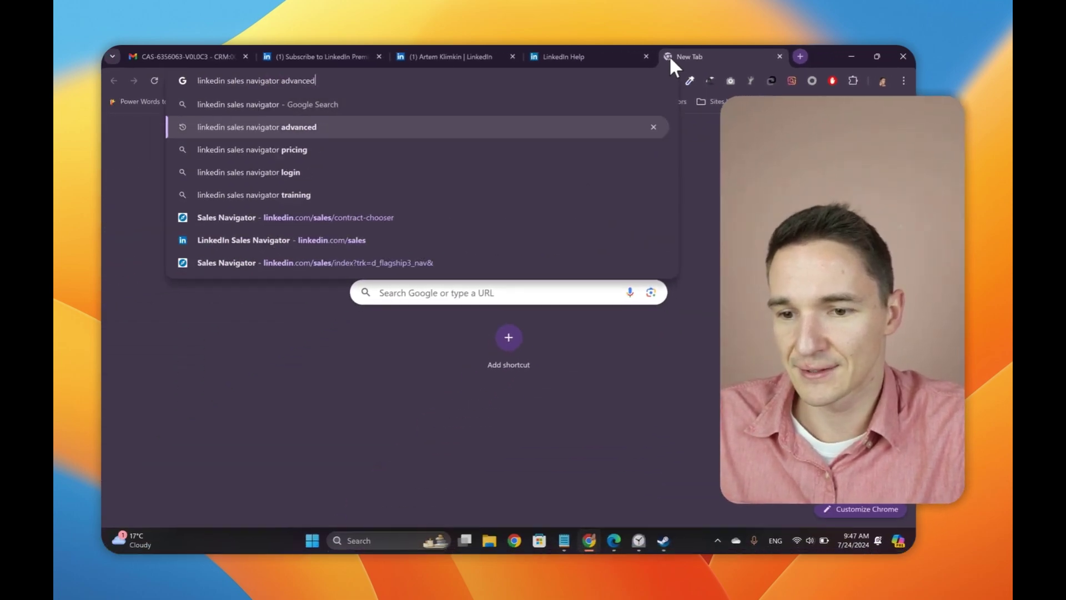
key("Return")
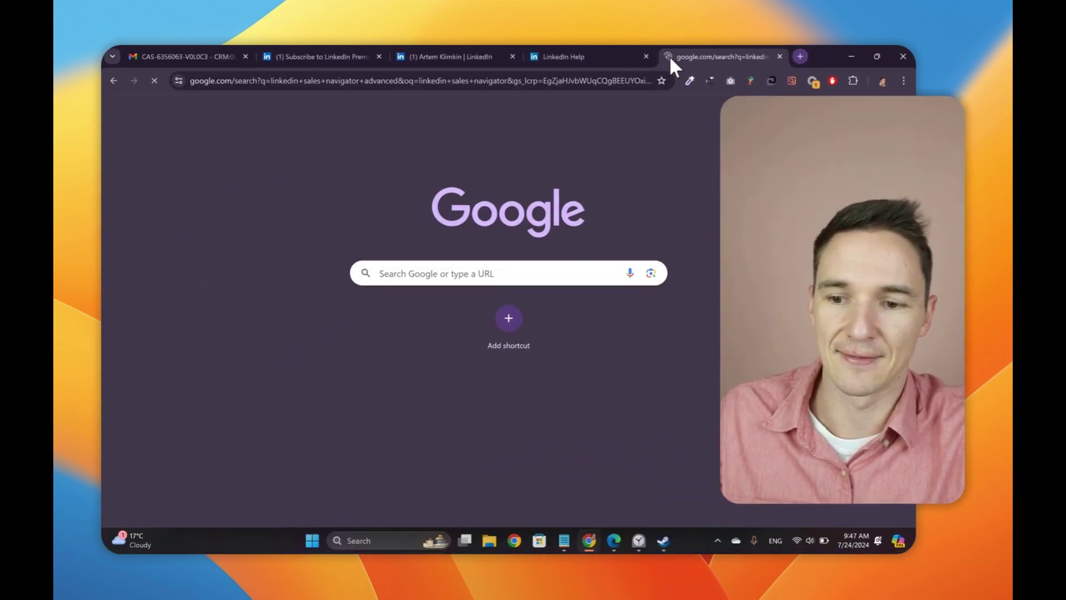
scroll(369, 300, "down", 10)
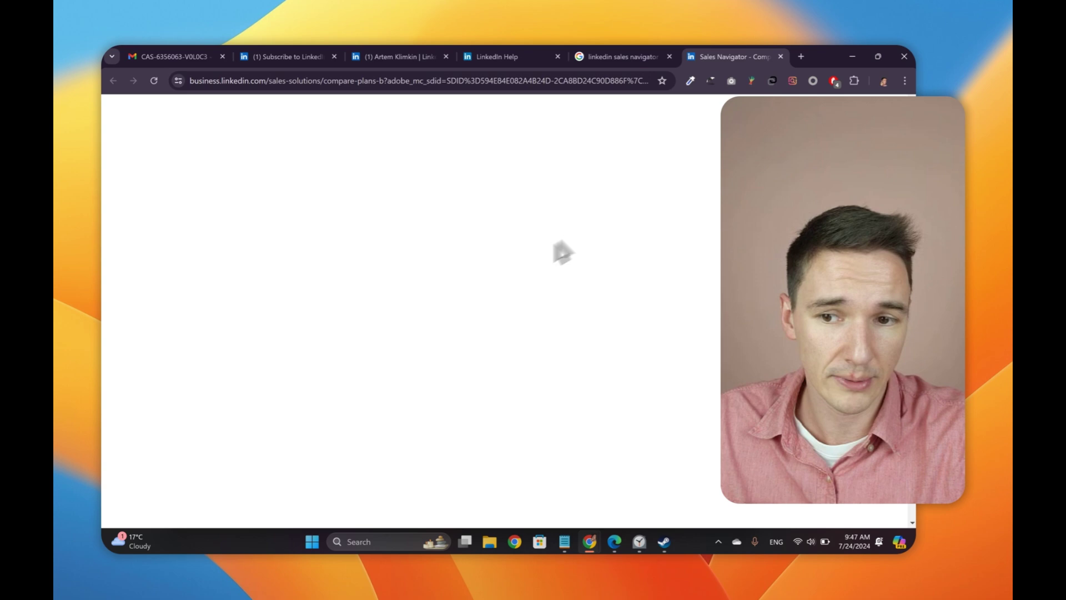
Open View Advanced pricing to see Sales Navigator Advanced at ARS47,499.99 per license monthly
scroll(528, 255, "down", 3)
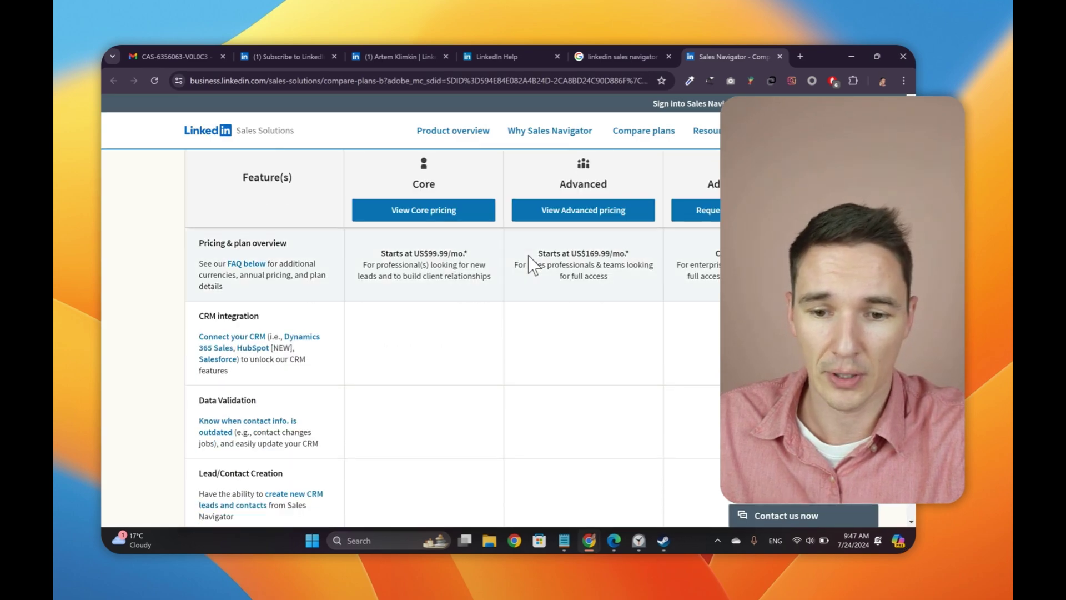
left_click(615, 217)
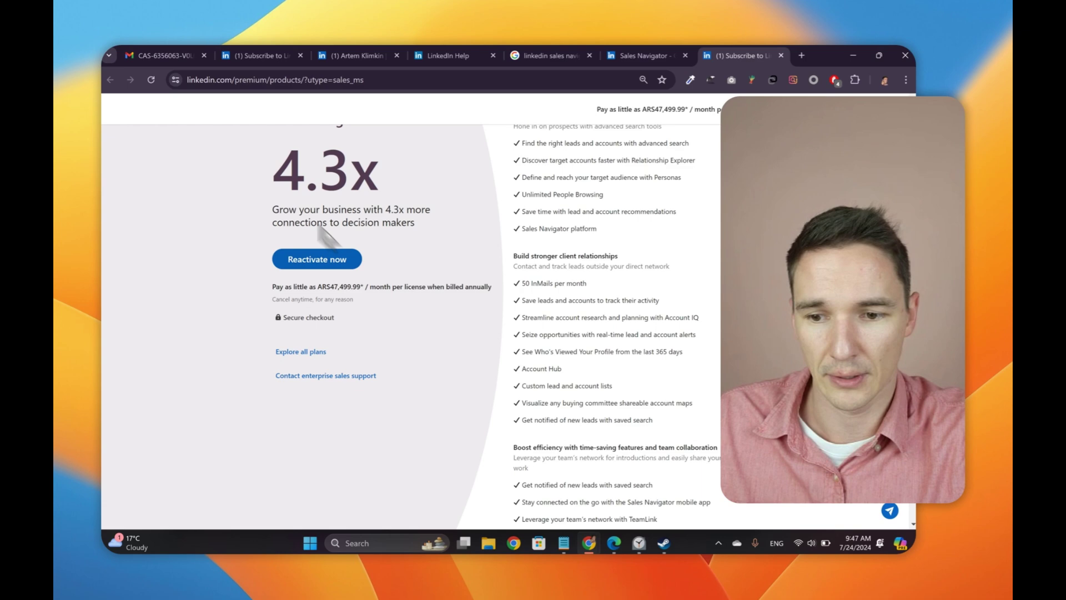
scroll(471, 255, "up", 2)
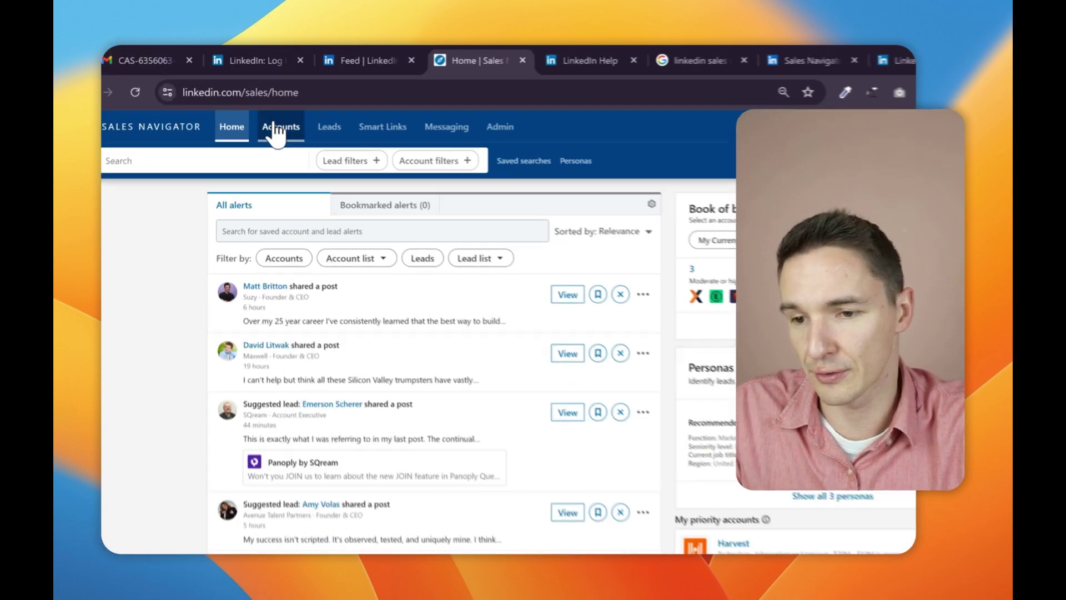
Download the example account-upload CSV template for SaaS Batch 1 and open it in Excel
left_click(260, 107)
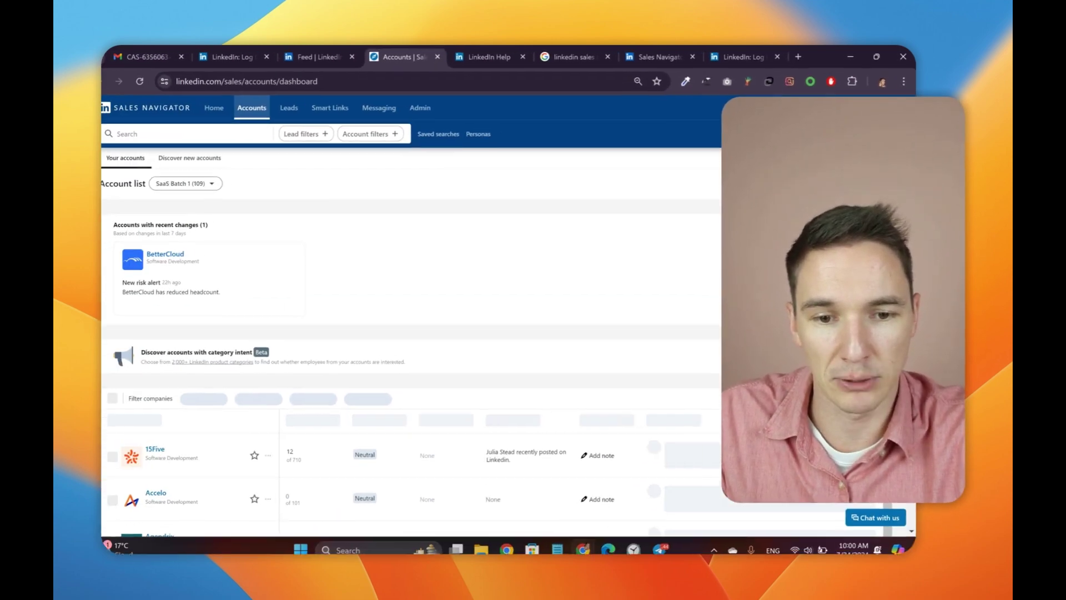
left_click(827, 184)
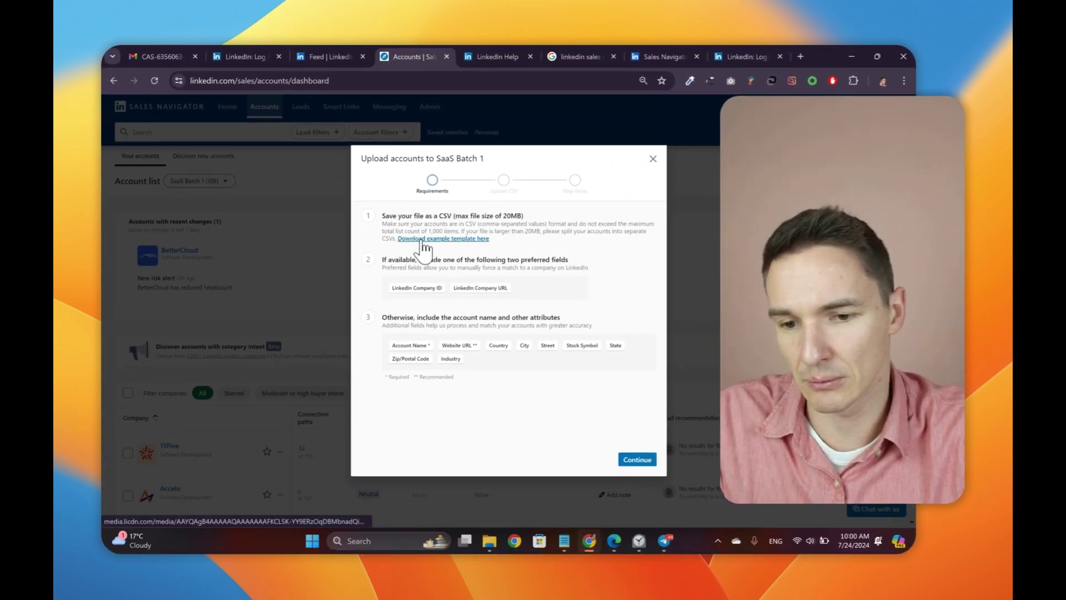
left_click(423, 240)
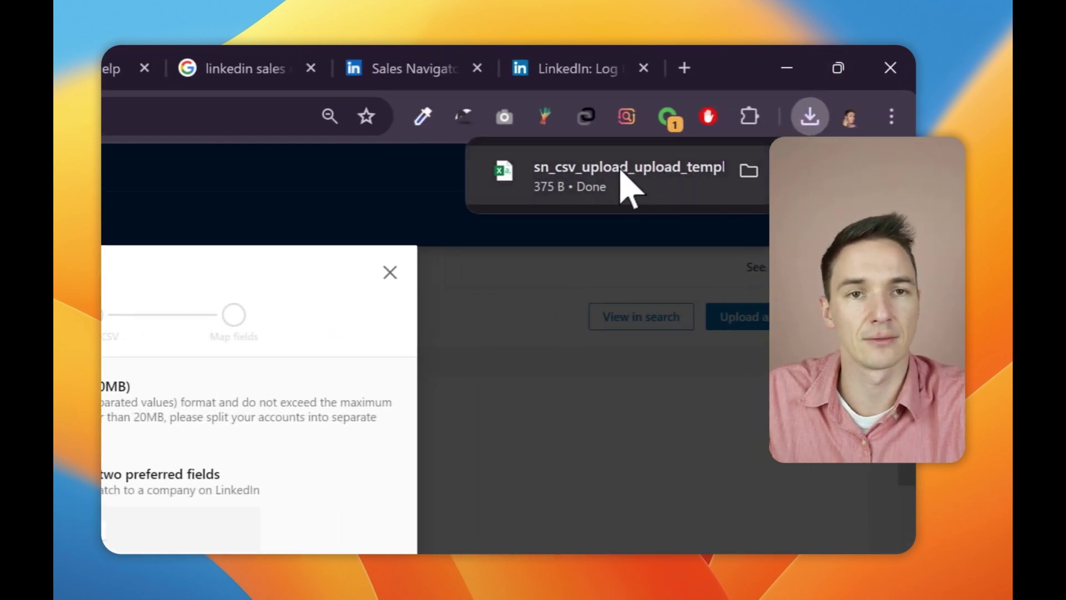
left_click(623, 180)
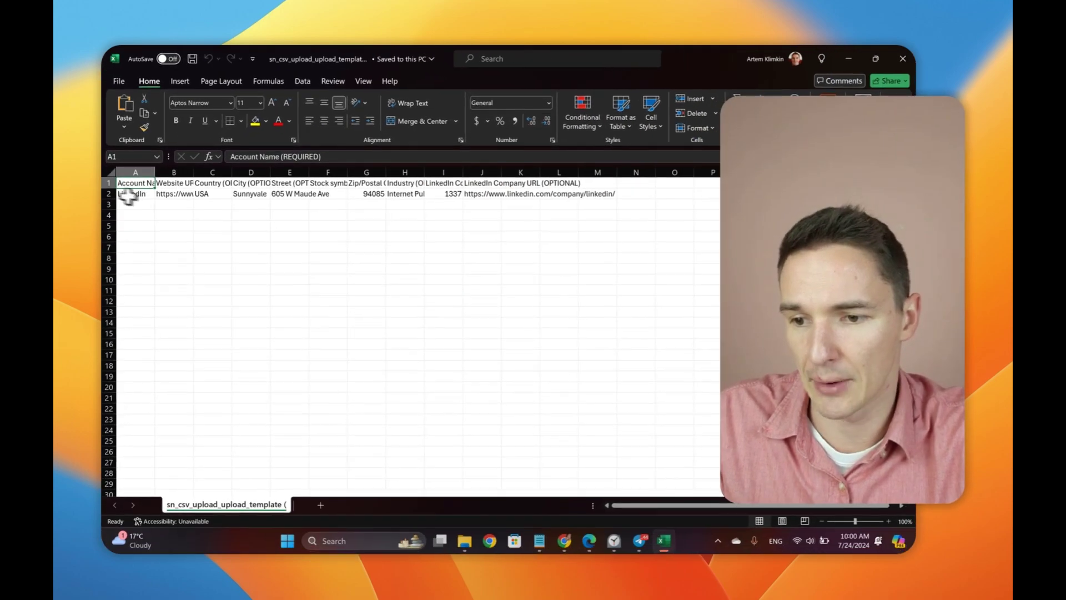
Check the template's A2 account name and B2 website URL, widening column B to show the full URL
left_click(173, 194)
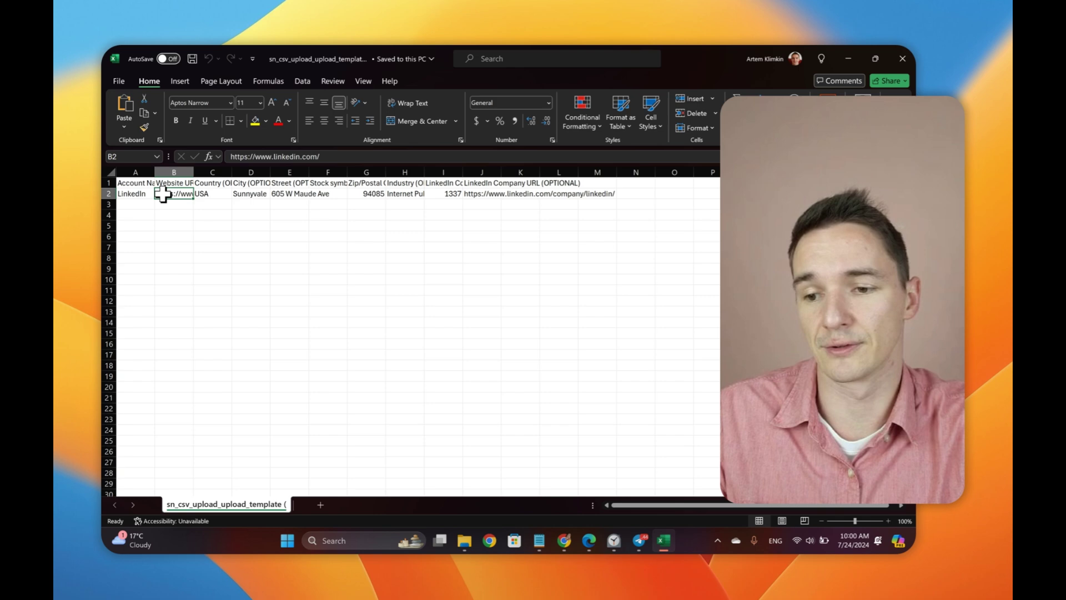
left_click(142, 194)
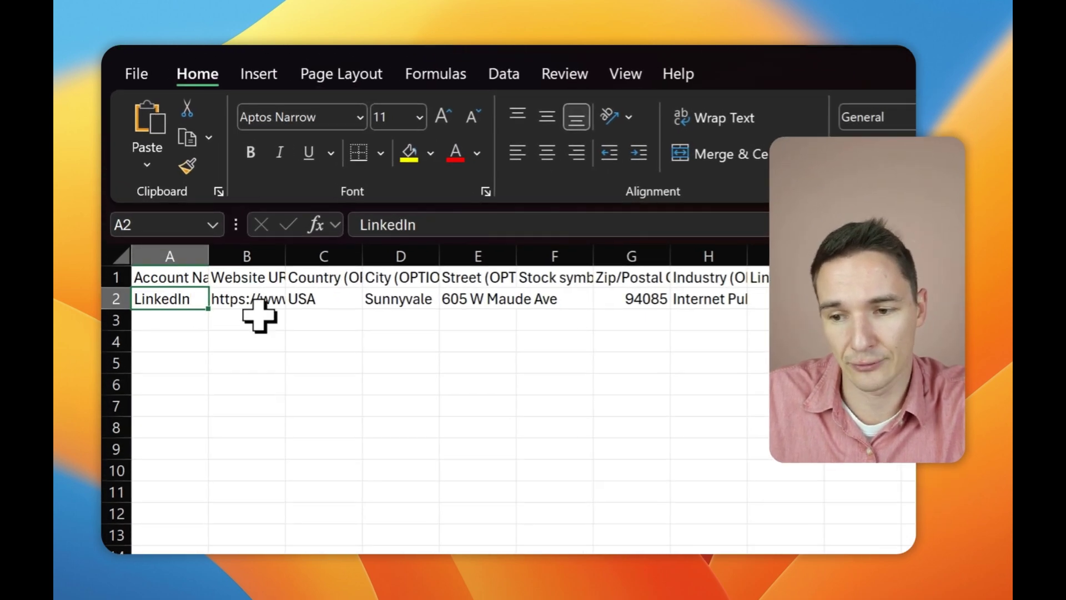
left_click_drag(286, 255, 561, 258)
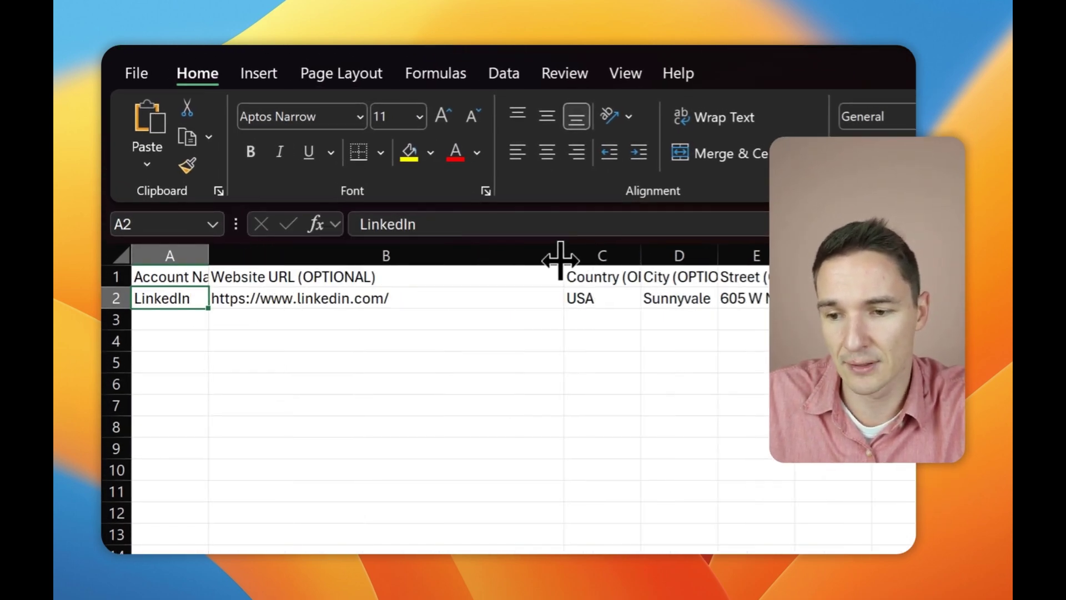
left_click(340, 319)
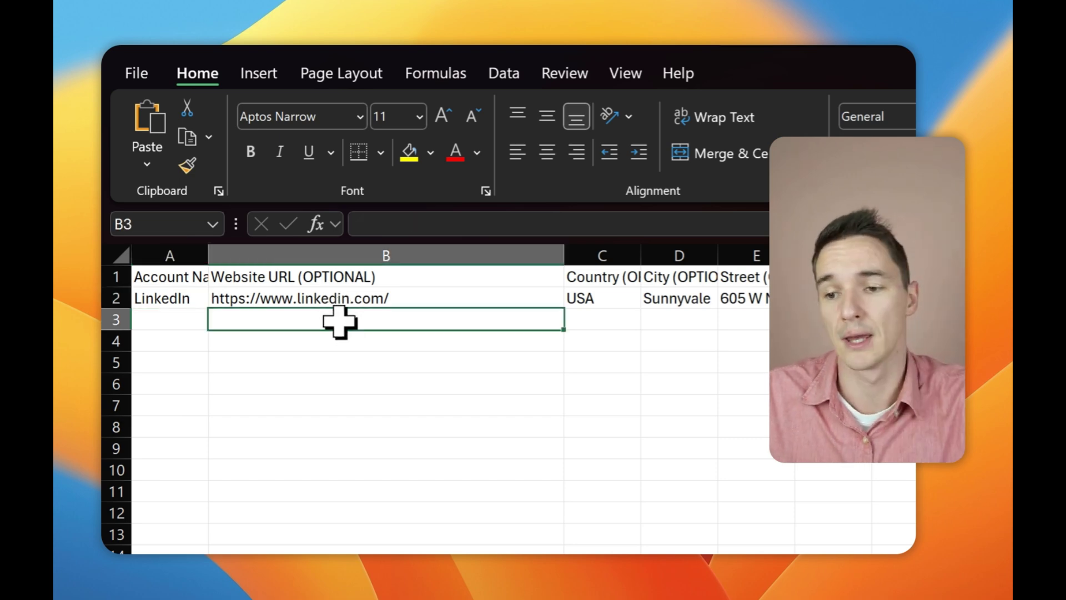
left_click(148, 324)
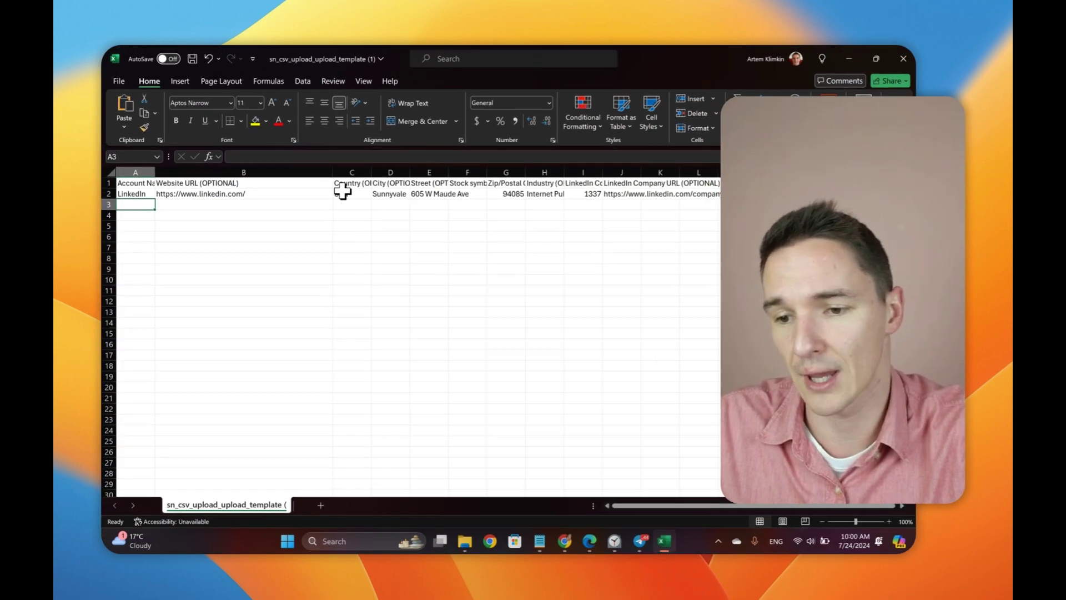
Copy linkedin.com from the B2 URL into A2 as the account name
double_click(209, 195)
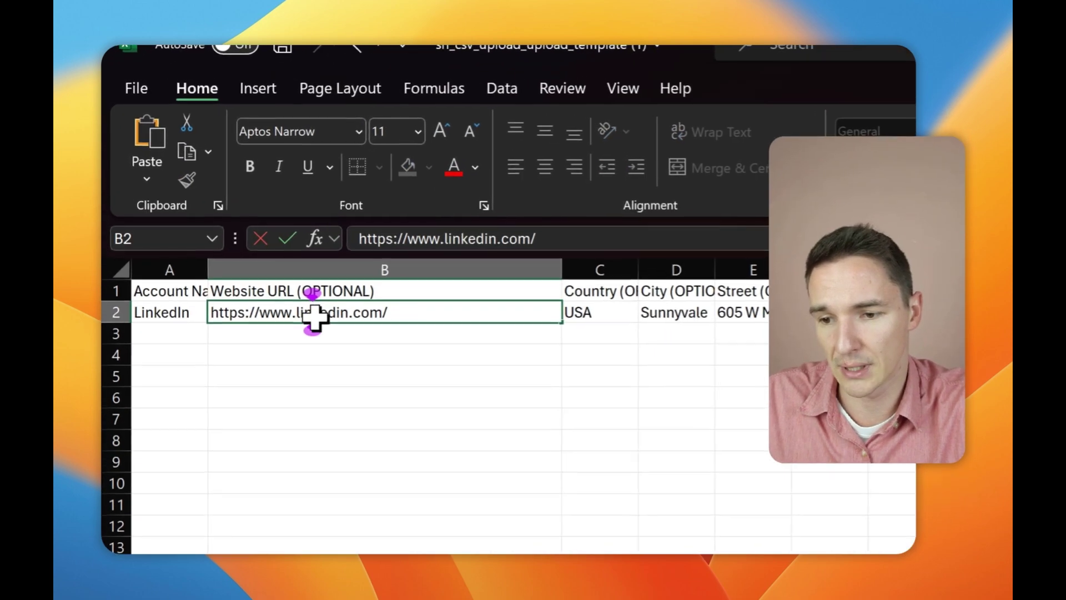
left_click_drag(207, 194, 245, 197)
left_click_drag(389, 322, 377, 322)
key("ctrl+c")
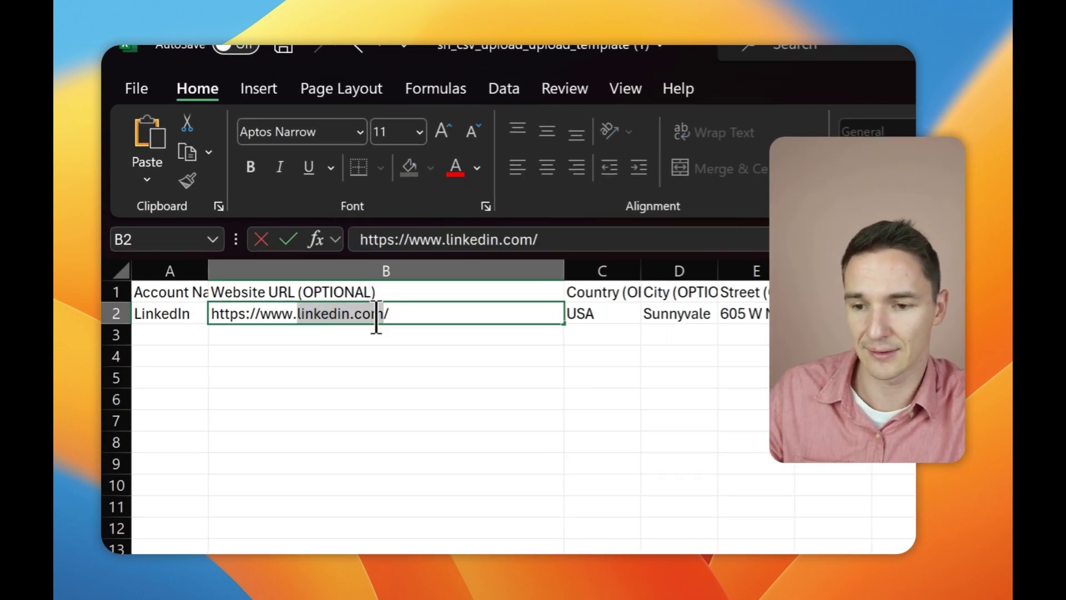
left_click(183, 318)
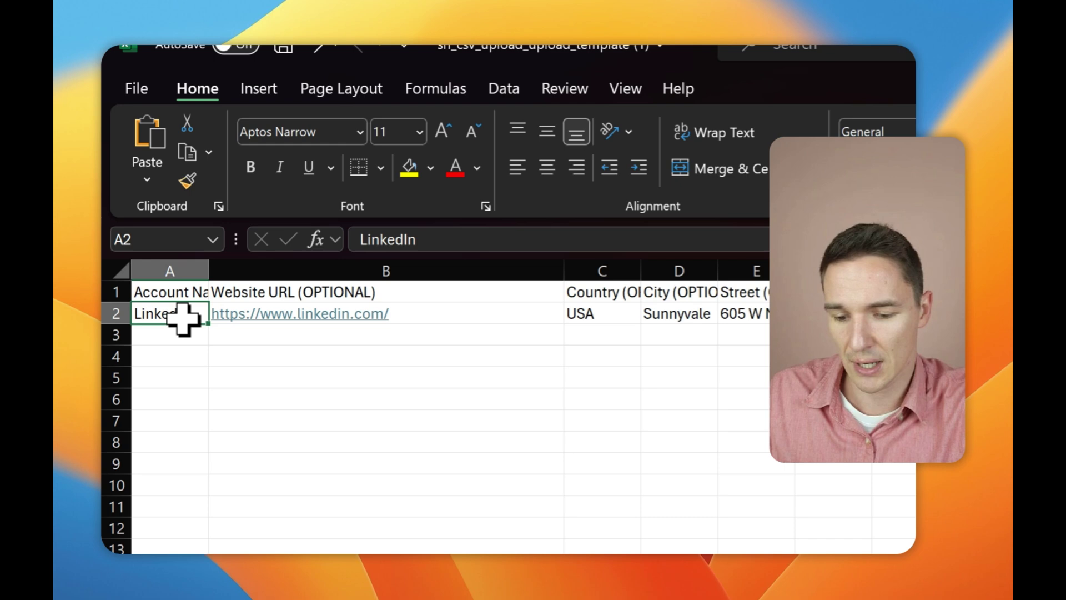
key("ctrl+v")
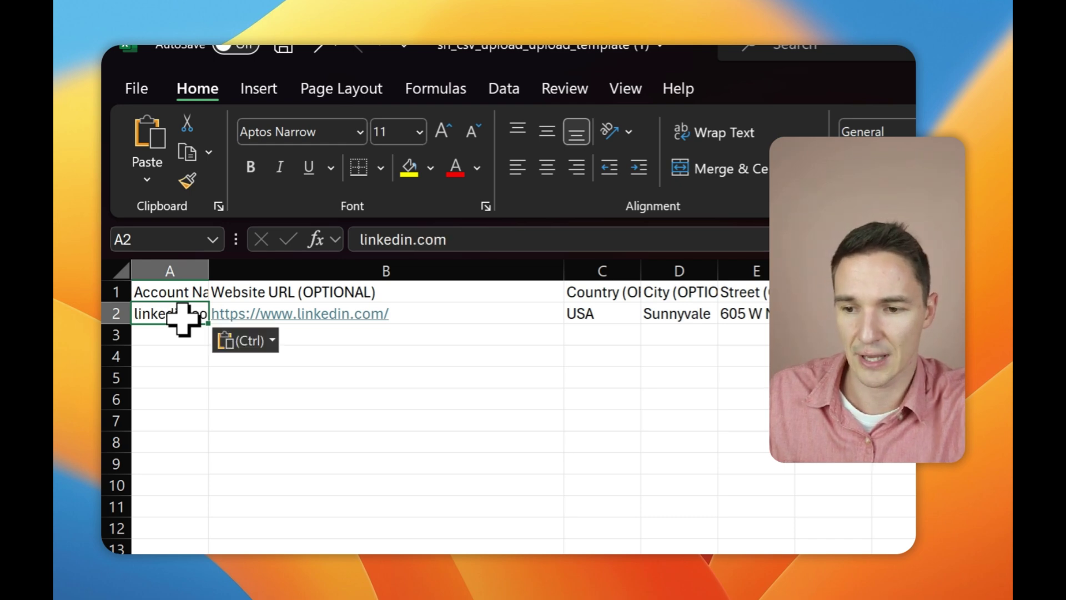
Autofit column A to its header, then close the template and answer the save prompt
left_click_drag(207, 266, 207, 266)
double_click(207, 266)
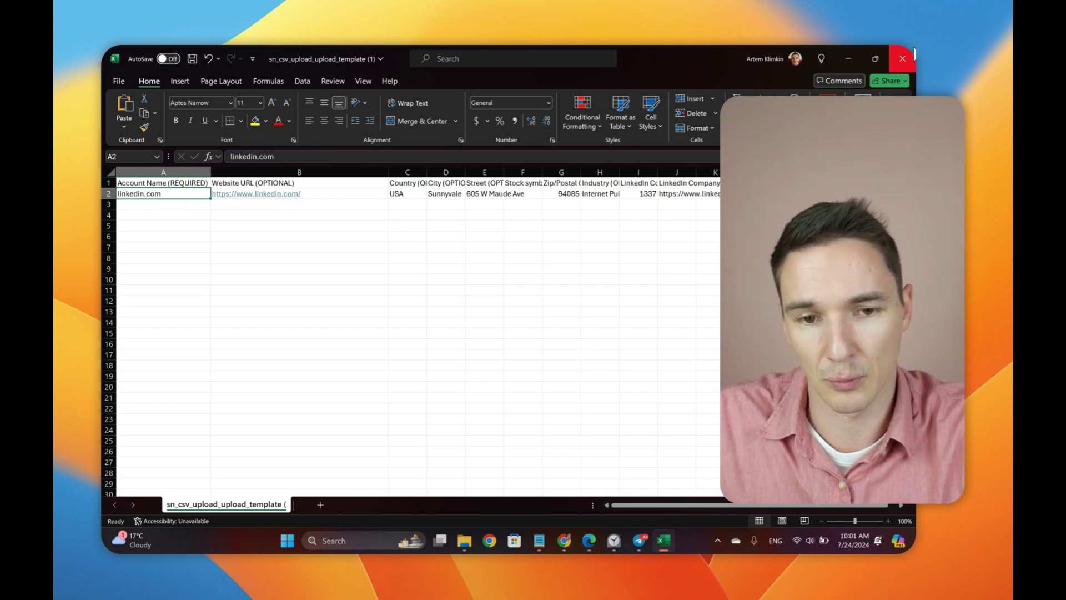
left_click(903, 59)
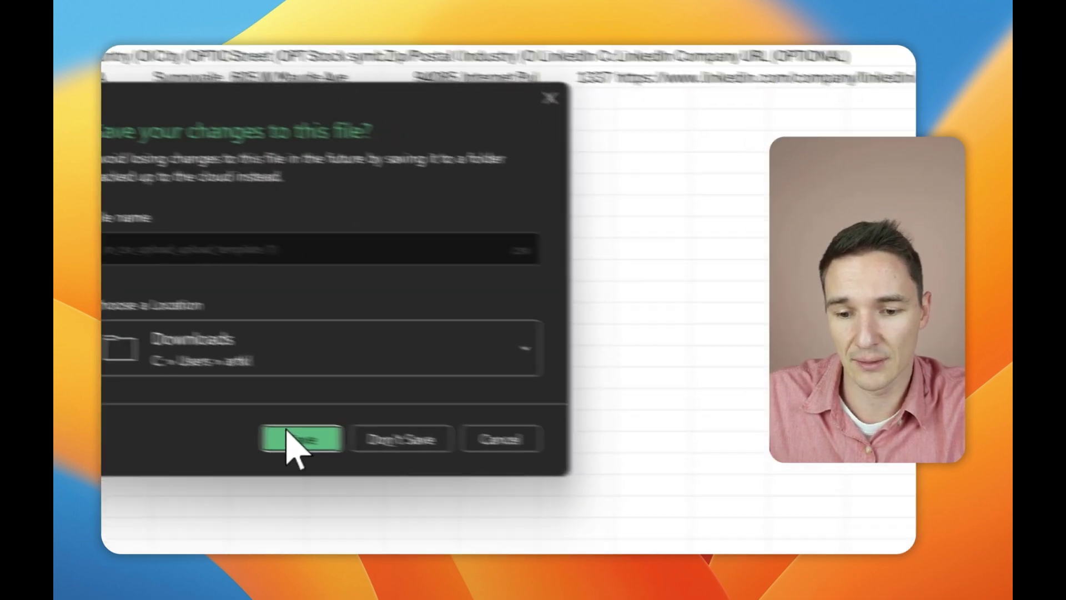
left_click(863, 418)
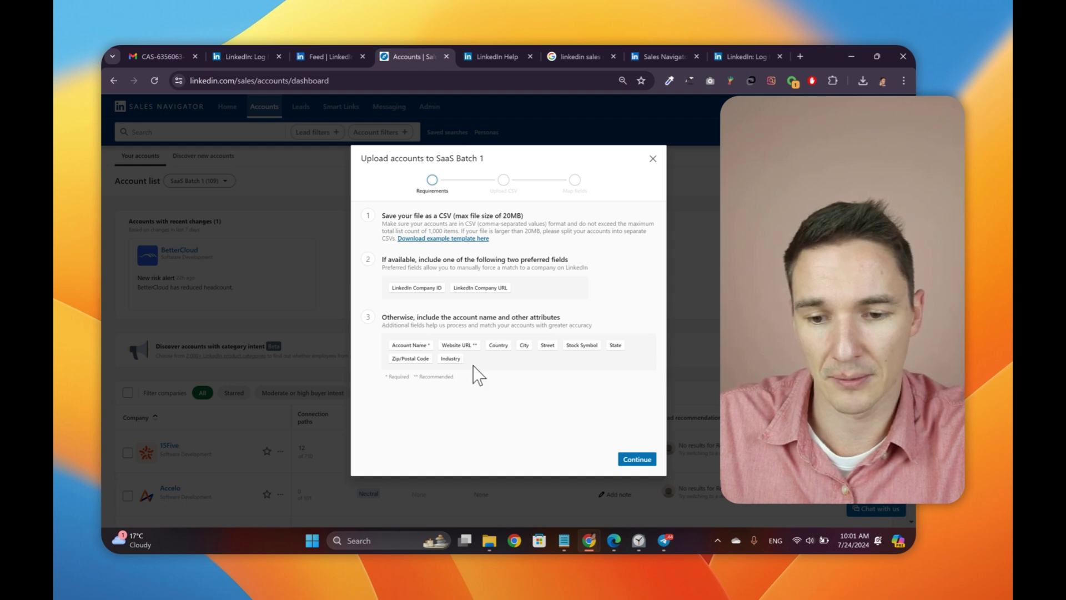
Map Website URL to 'Website URL (OPTIONAL)' and Account Name to 'Account Name (REQUIRED)'
left_click(650, 460)
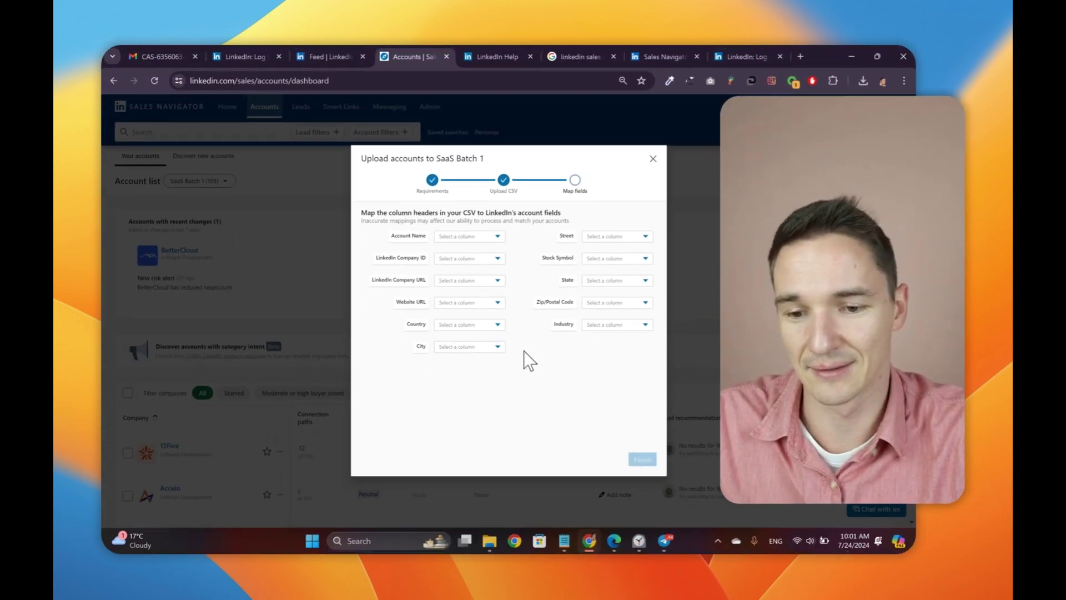
left_click(499, 305)
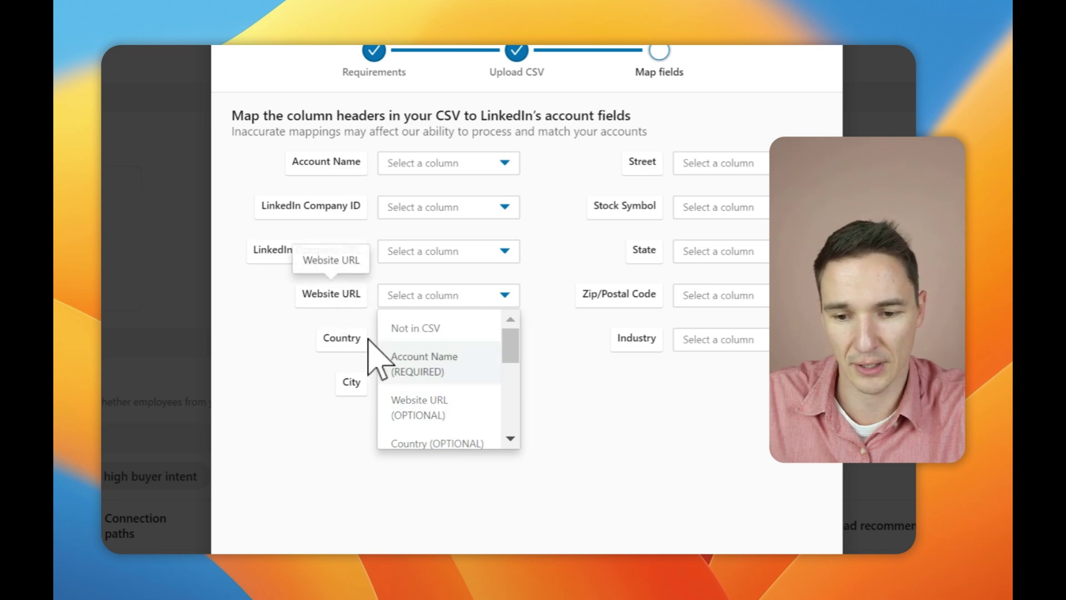
left_click(444, 415)
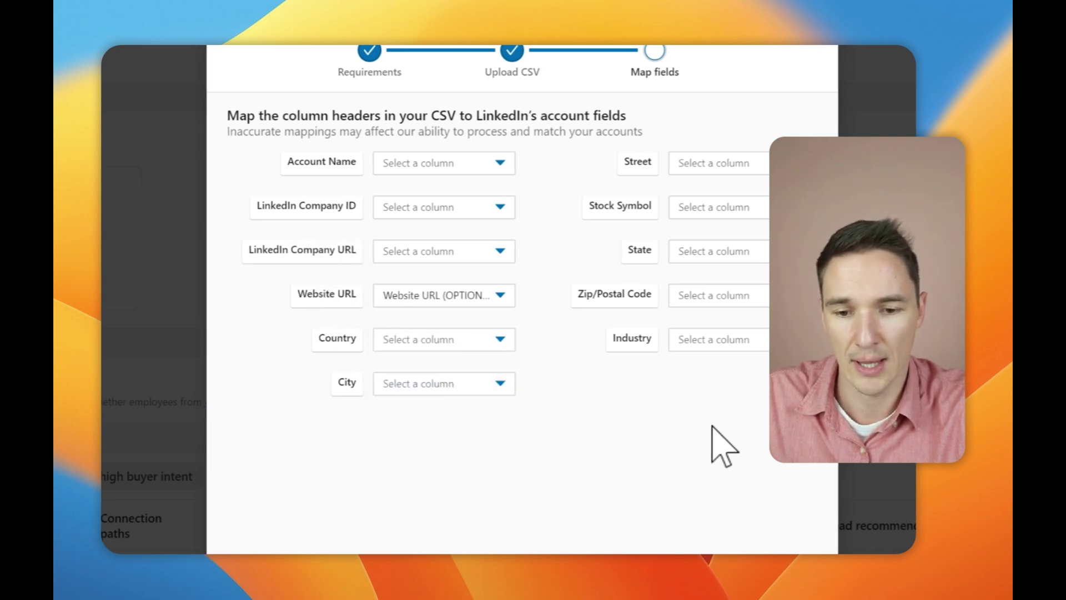
left_click(461, 167)
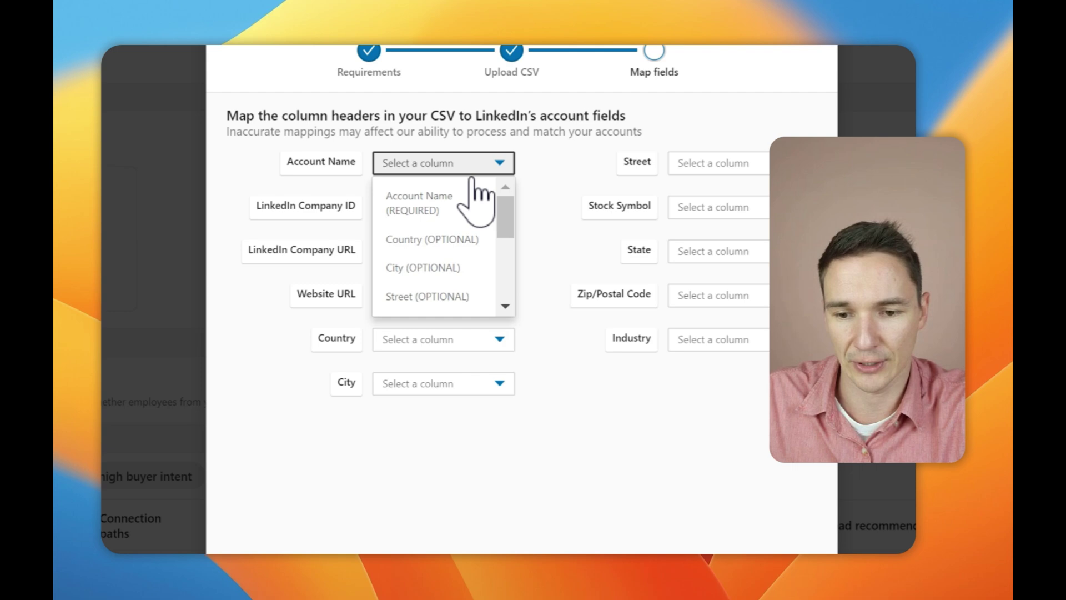
left_click(459, 192)
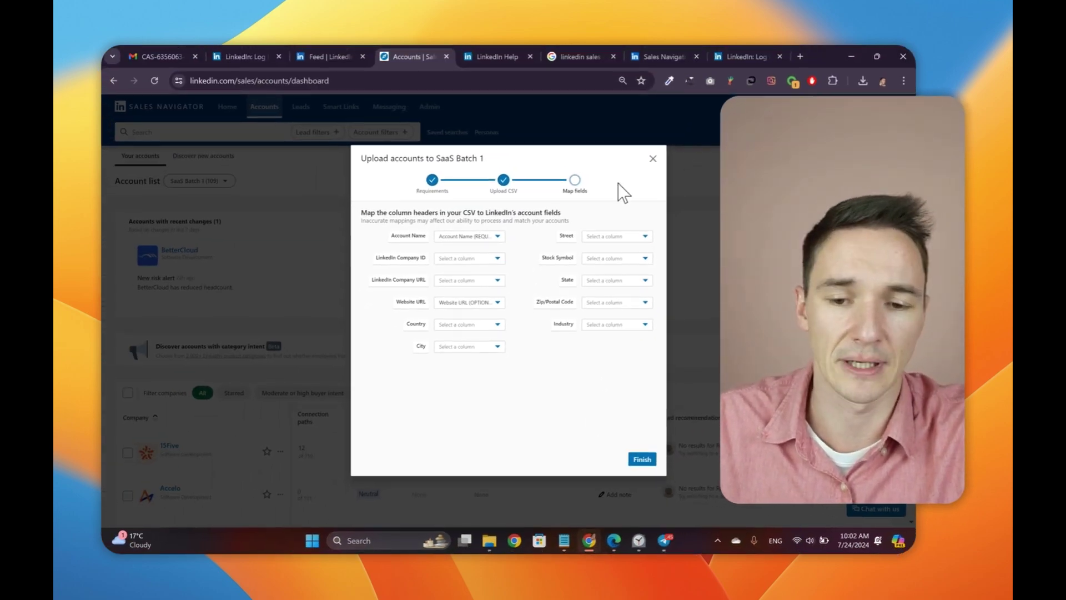
Close the upload dialog and run an empty lead search to reach people results
left_click(652, 159)
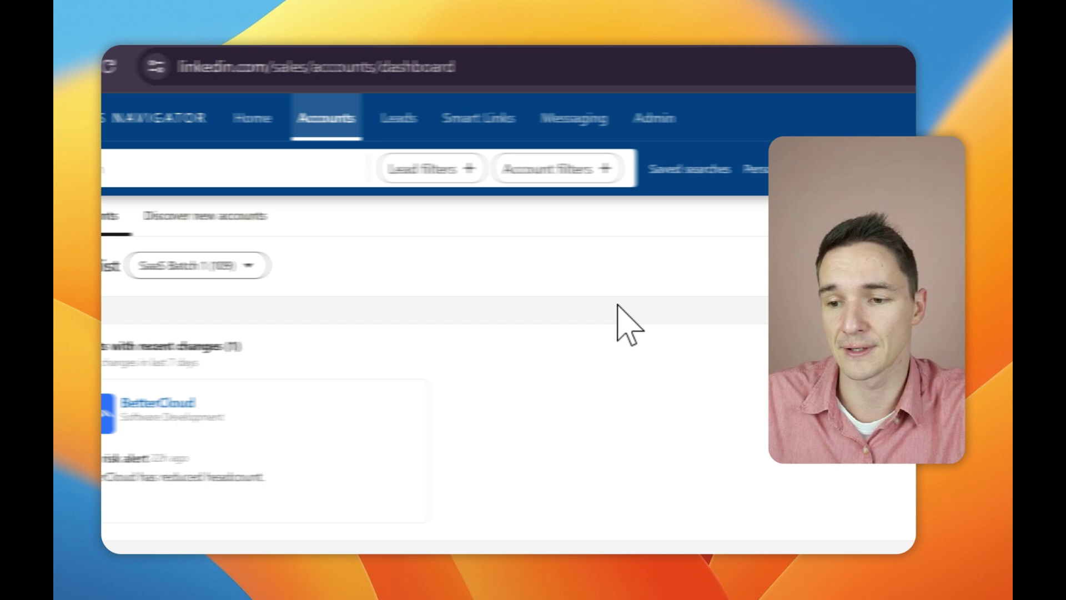
left_click(186, 169)
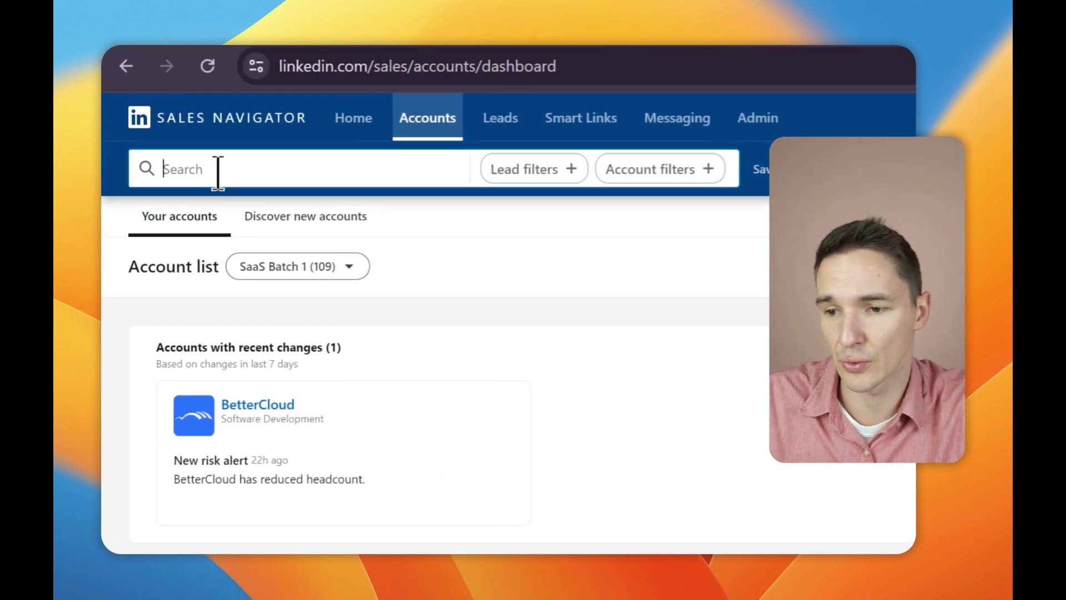
key("Return")
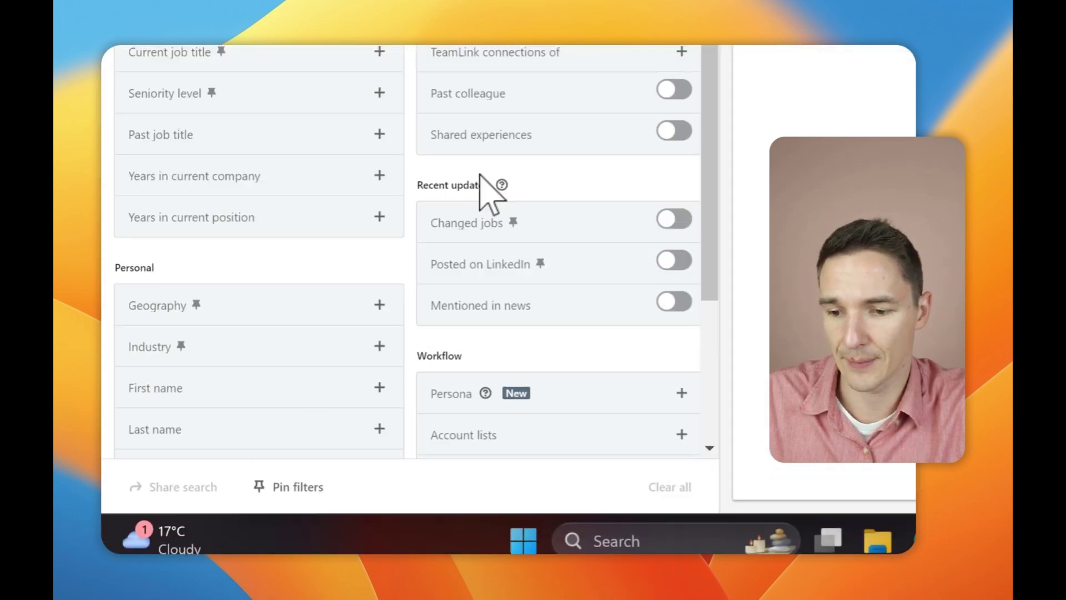
scroll(480, 175, "down", 3)
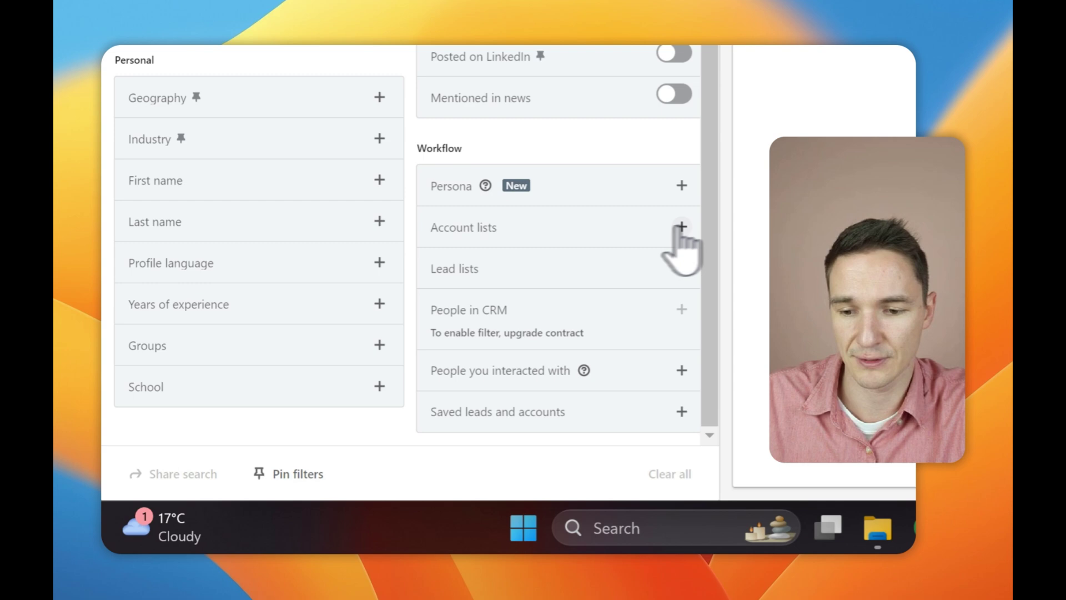
Add an Account lists filter that includes SaaS Batch 1
left_click(681, 241)
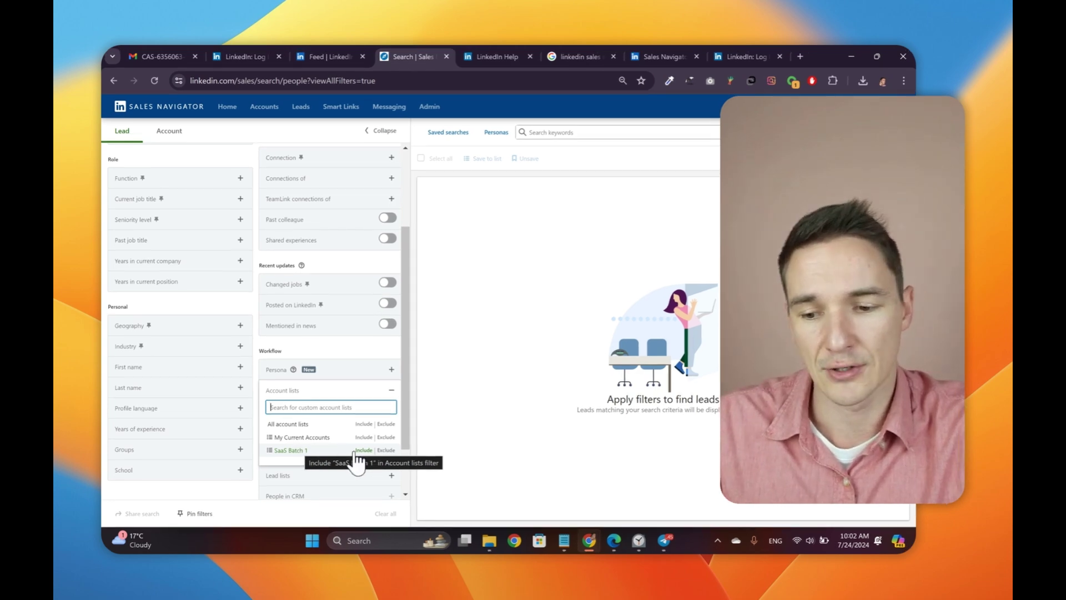
left_click(365, 454)
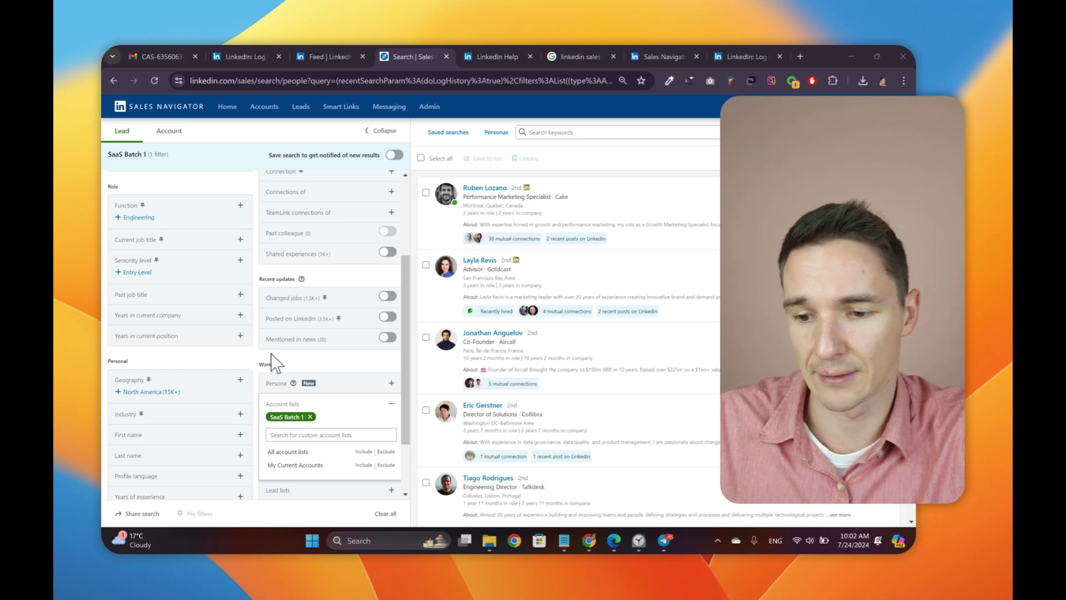
left_click(259, 360)
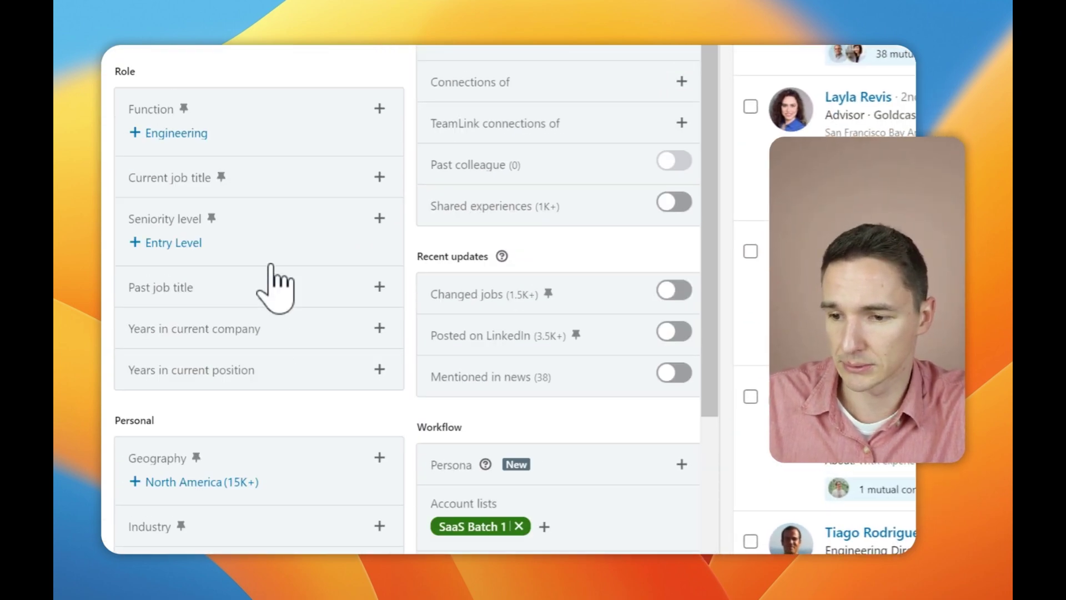
scroll(274, 286, "up", 1)
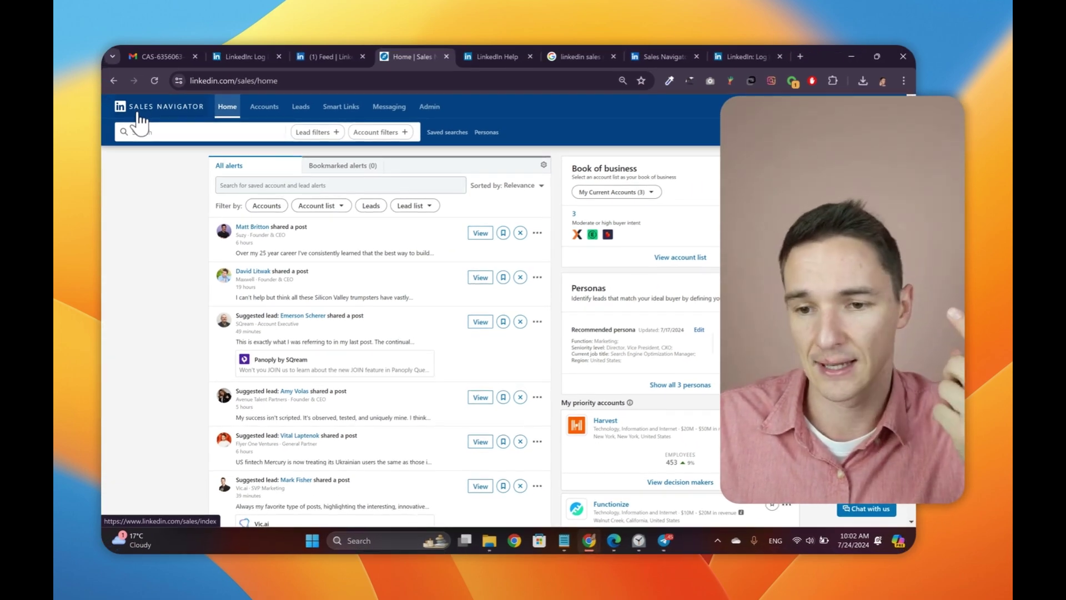
Go to the Smart Links page from the top navigation bar
left_click(339, 107)
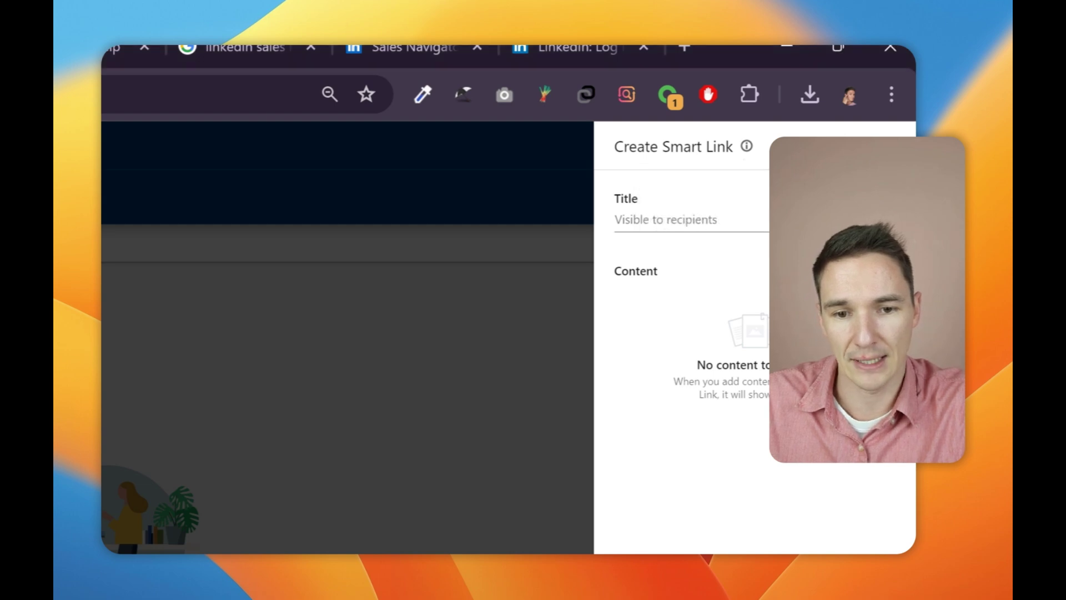
Start a new Smart Link by clicking into its Title field
left_click(728, 213)
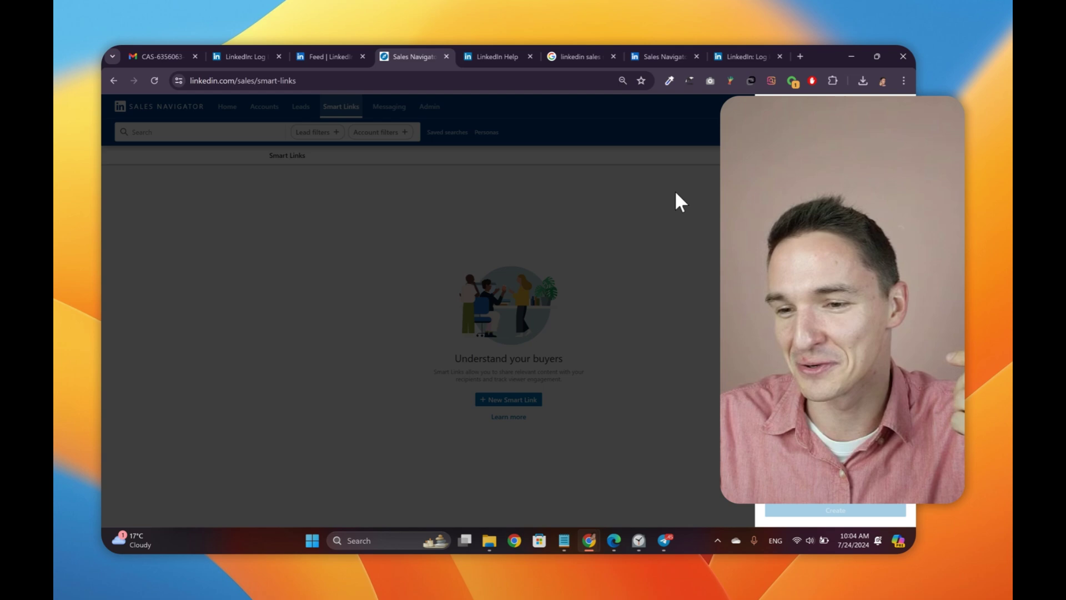
Dismiss the Create Smart Link drawer, returning to the empty Smart Links page
left_click(511, 198)
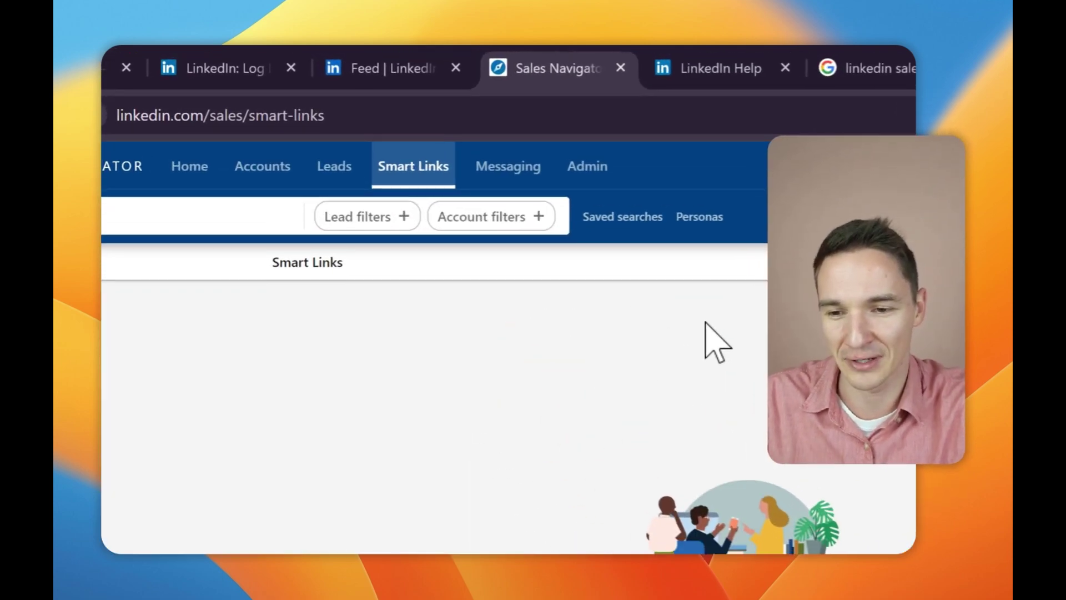